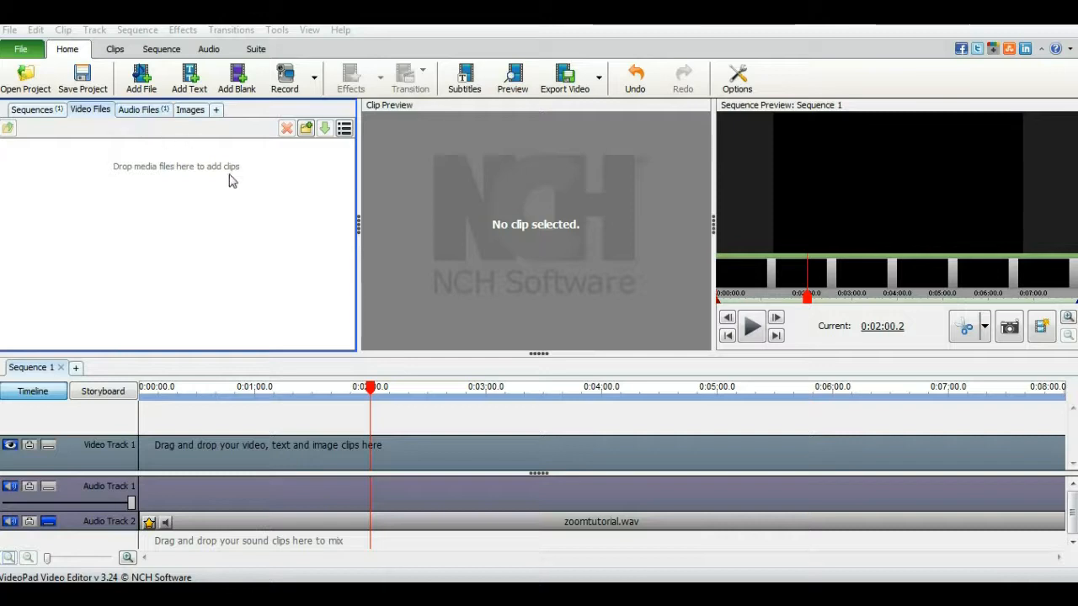
# Step: Import the WorldOfTanks video from the Conrad folder and place it at the start of Video Track 1
pyautogui.click(148, 88)
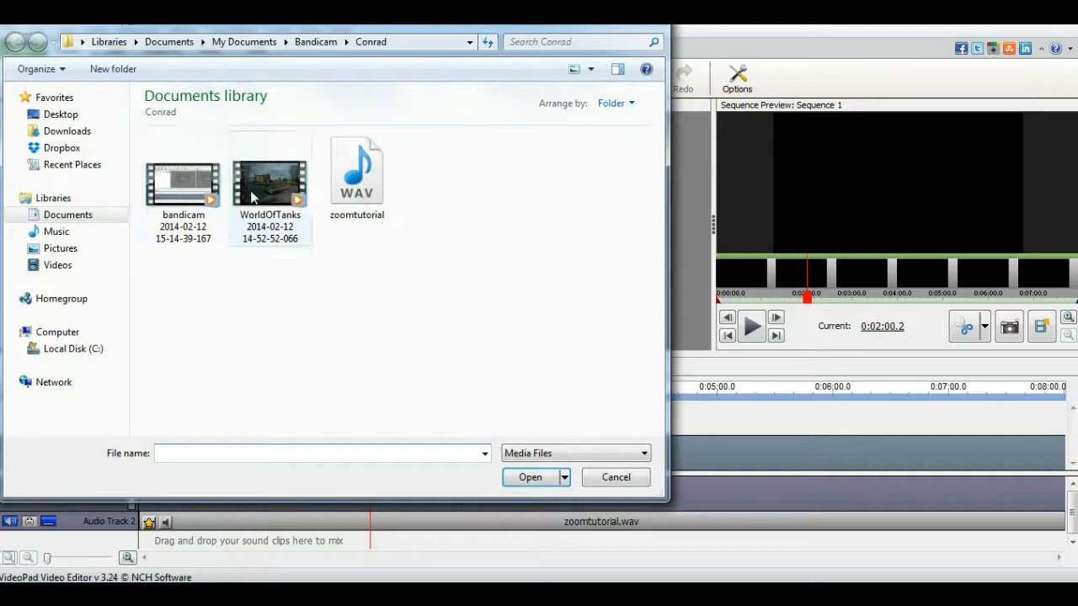
pyautogui.doubleClick(270, 180)
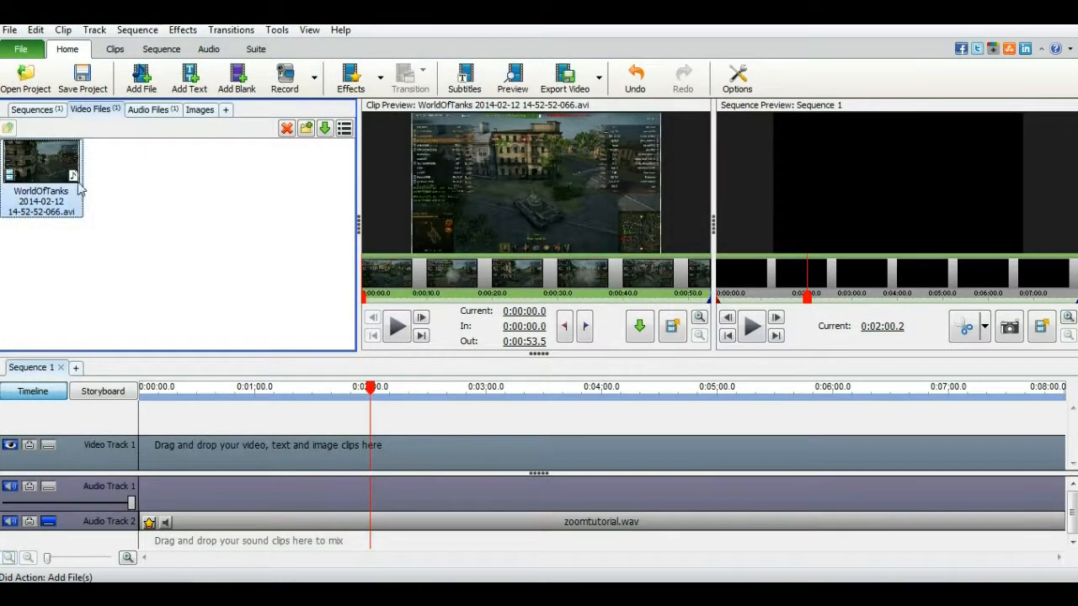
pyautogui.moveTo(53, 174); pyautogui.dragTo(140, 464)
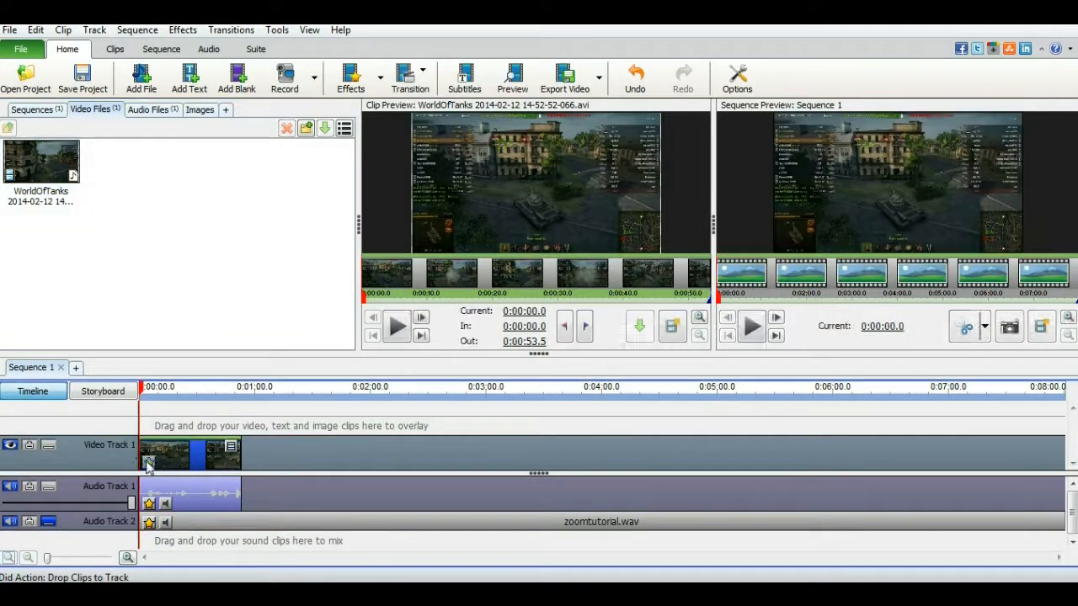
pyautogui.moveTo(241, 457); pyautogui.dragTo(287, 457)
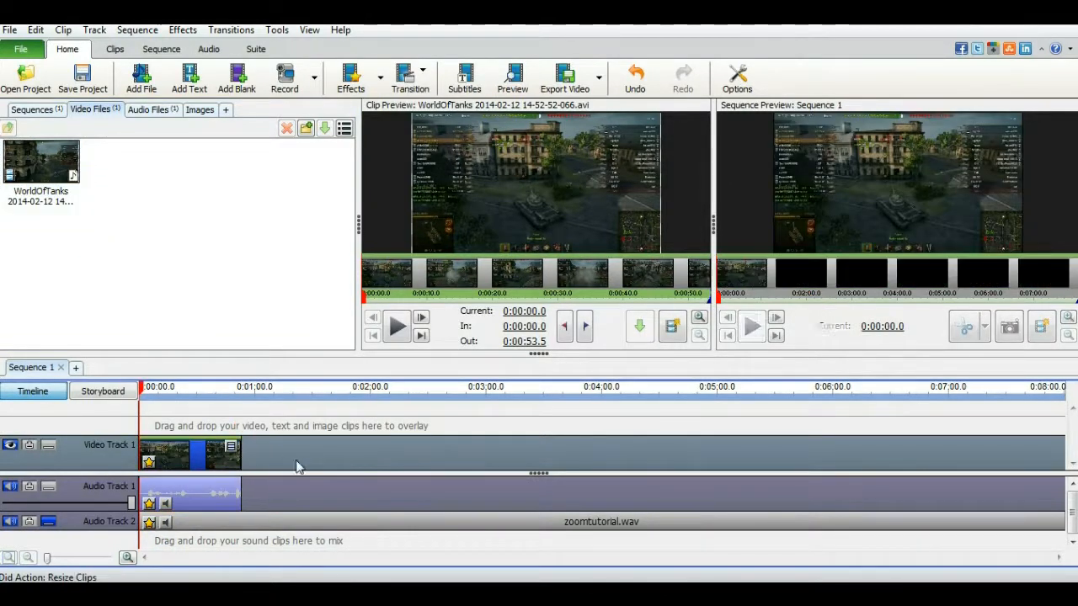
# Step: Add a Crop effect to the WorldOfTanks clip on Video Track 1
pyautogui.scroll(3, 227, 469)
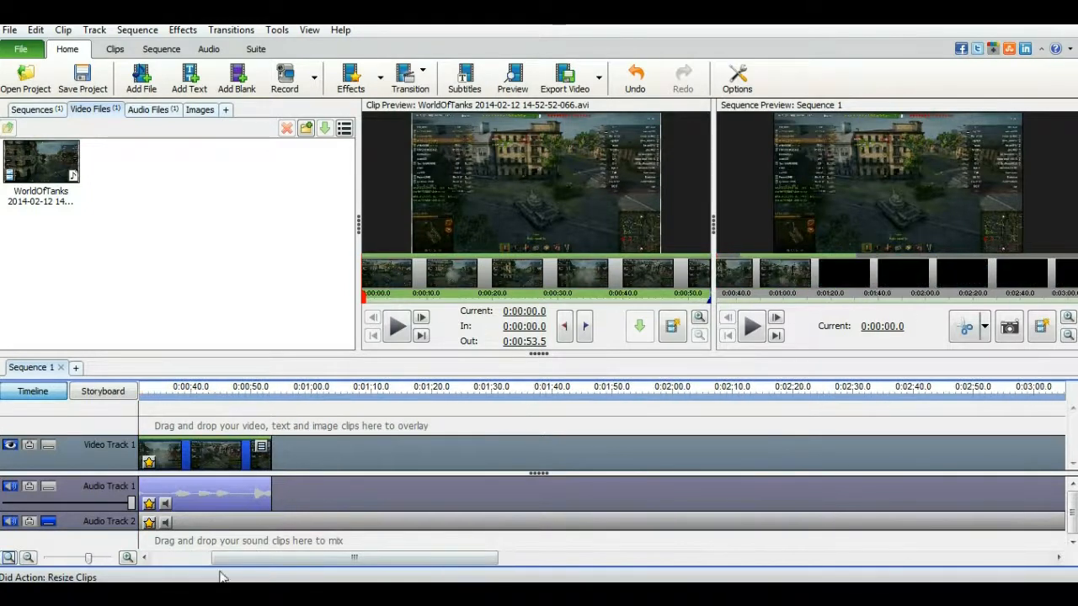
pyautogui.scroll(5, 268, 564)
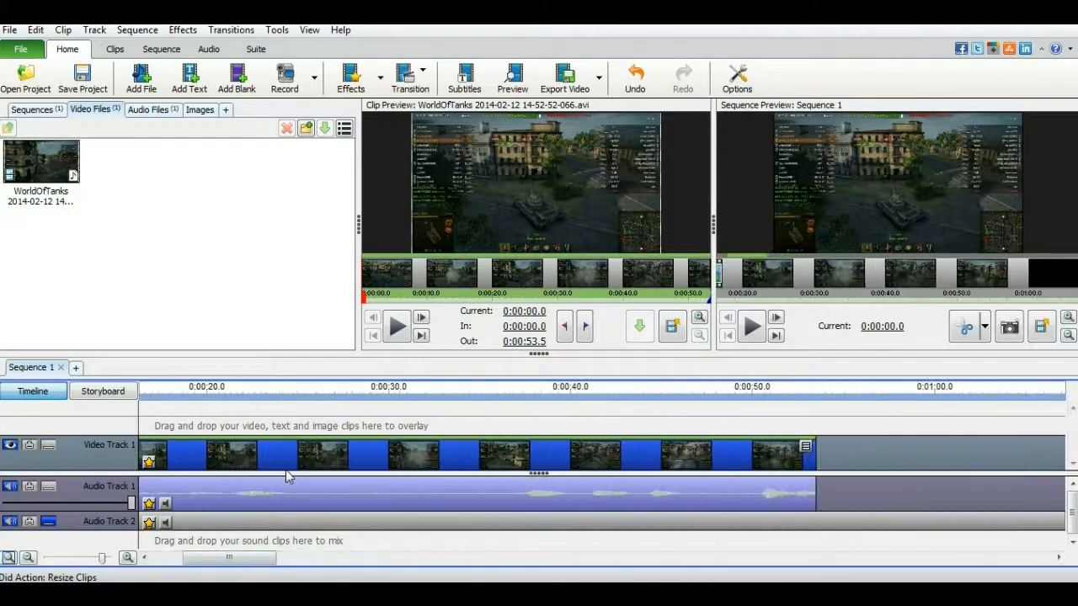
pyautogui.moveTo(221, 559); pyautogui.dragTo(121, 563)
pyautogui.scroll(2, 390, 456)
pyautogui.scroll(-2, 391, 456)
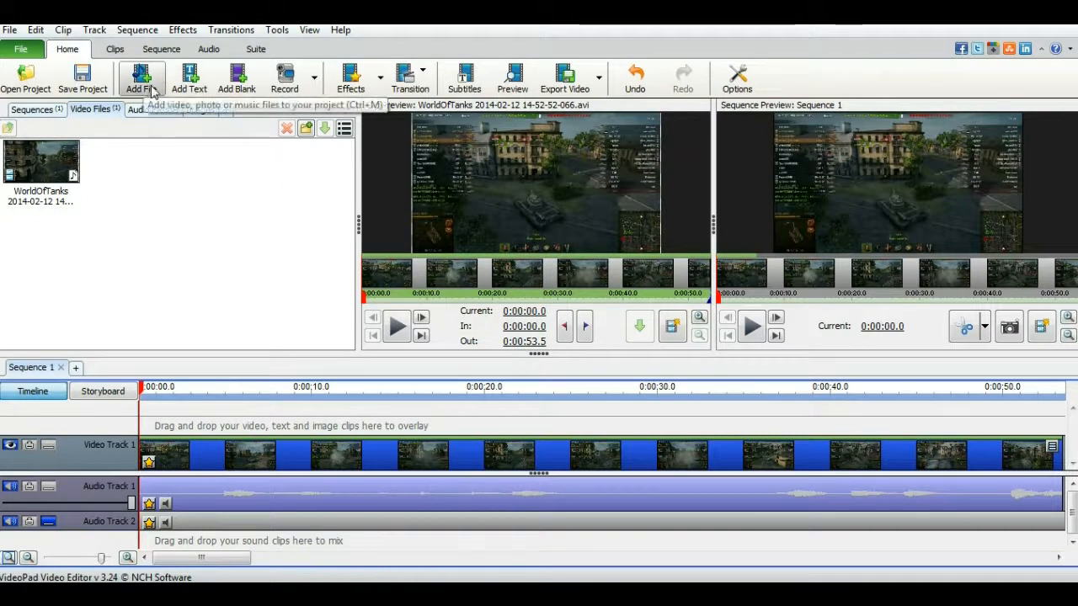
pyautogui.click(353, 81)
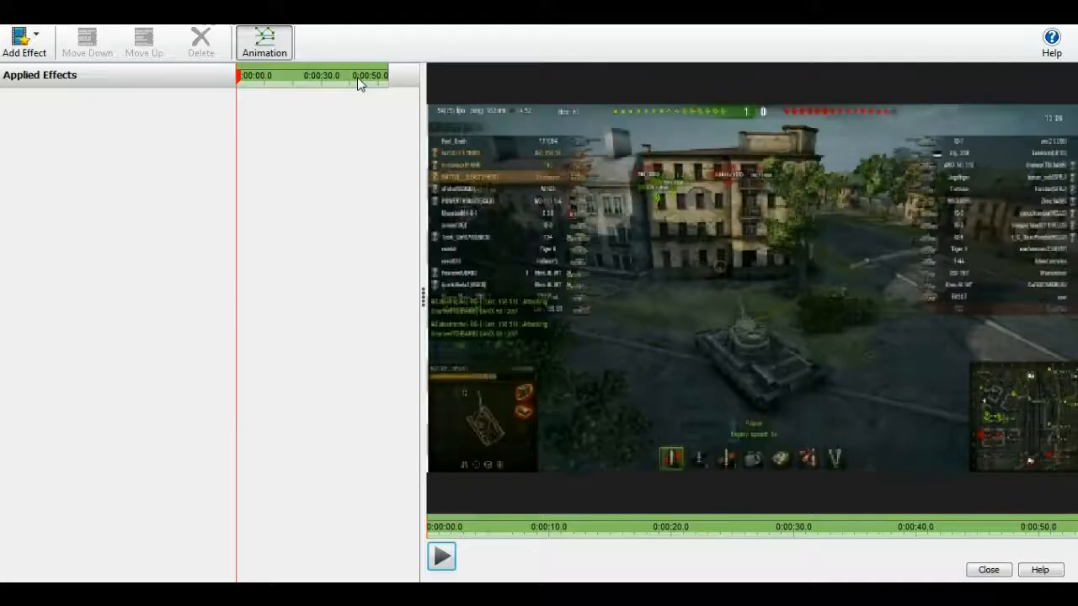
pyautogui.click(37, 41)
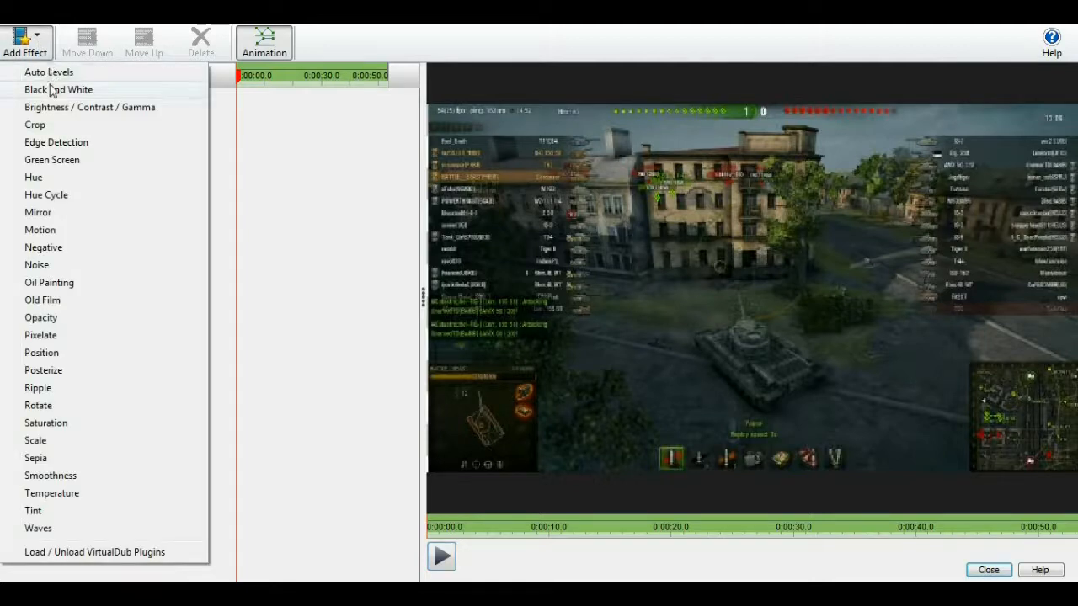
pyautogui.click(44, 127)
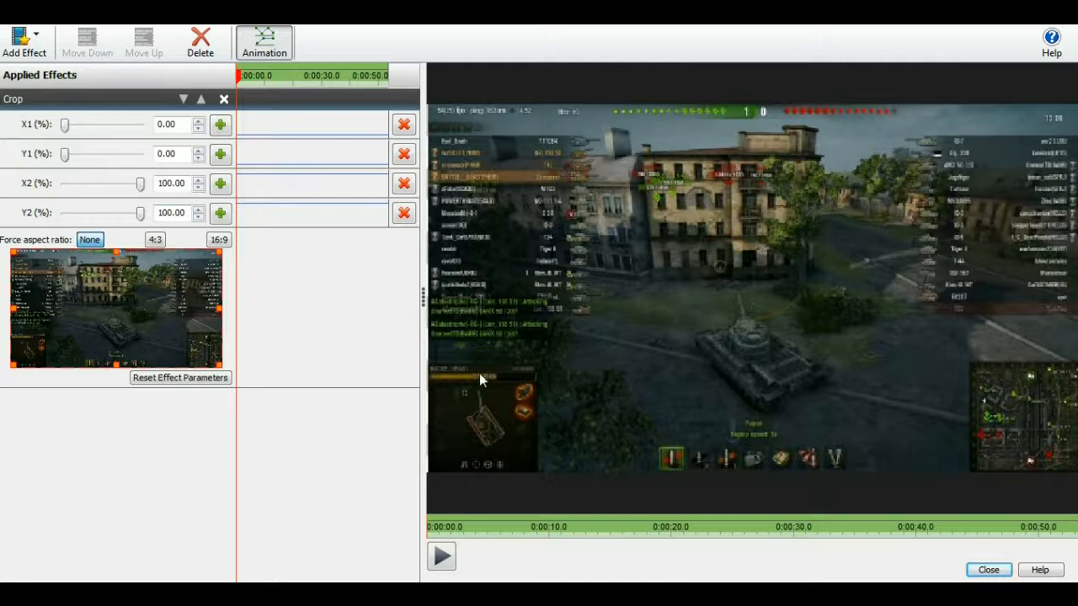
# Step: Play the clip to about 5 seconds and add four Crop keyframes, the first at about 0:00:04.8 and the third at about 0:00:09.9
pyautogui.click(444, 556)
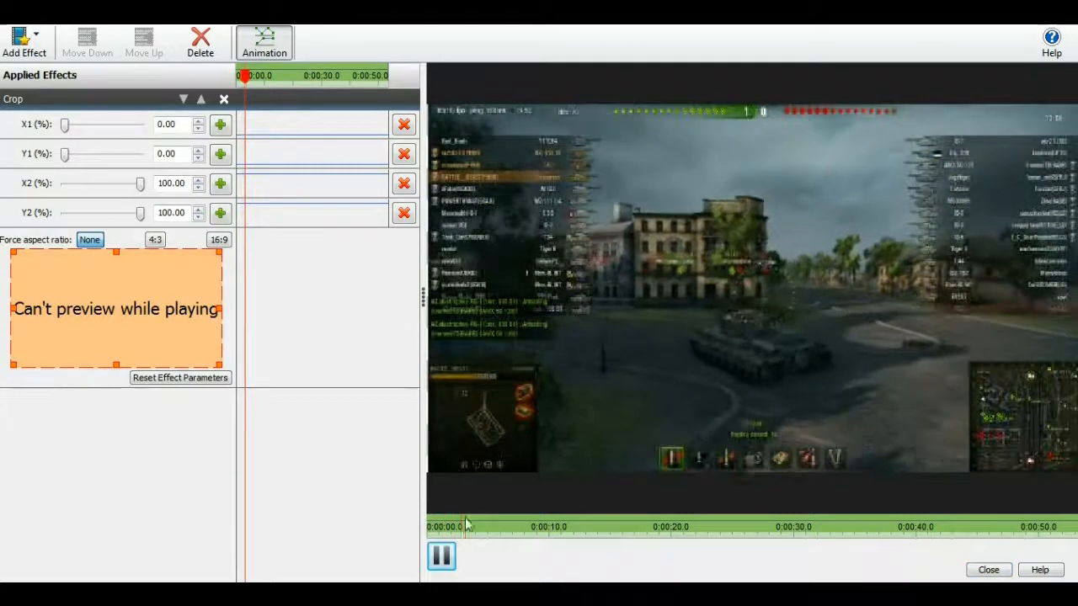
pyautogui.click(447, 557)
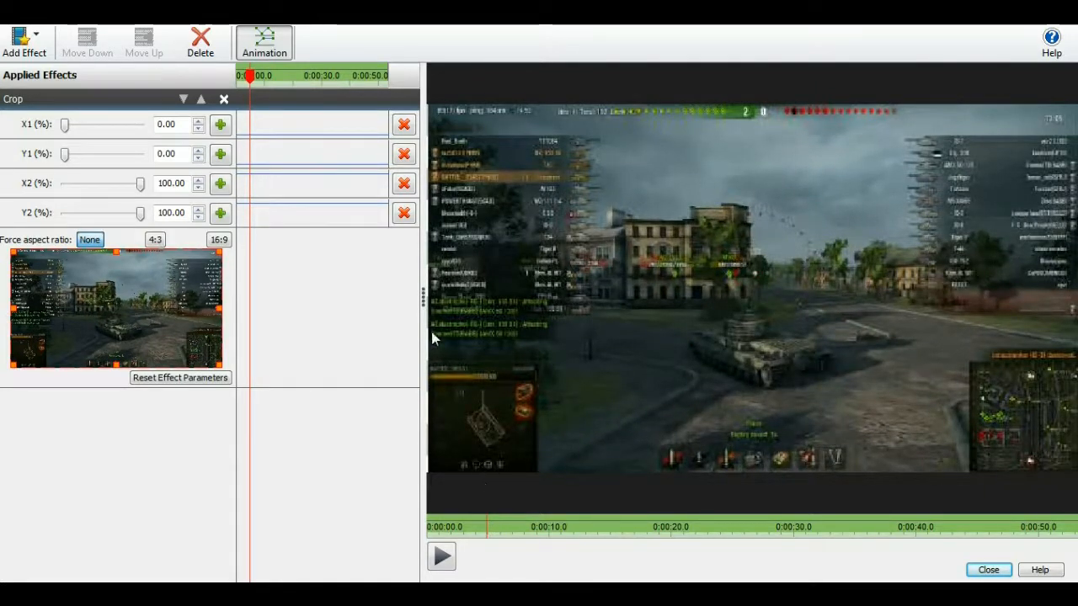
pyautogui.moveTo(427, 160); pyautogui.dragTo(562, 154)
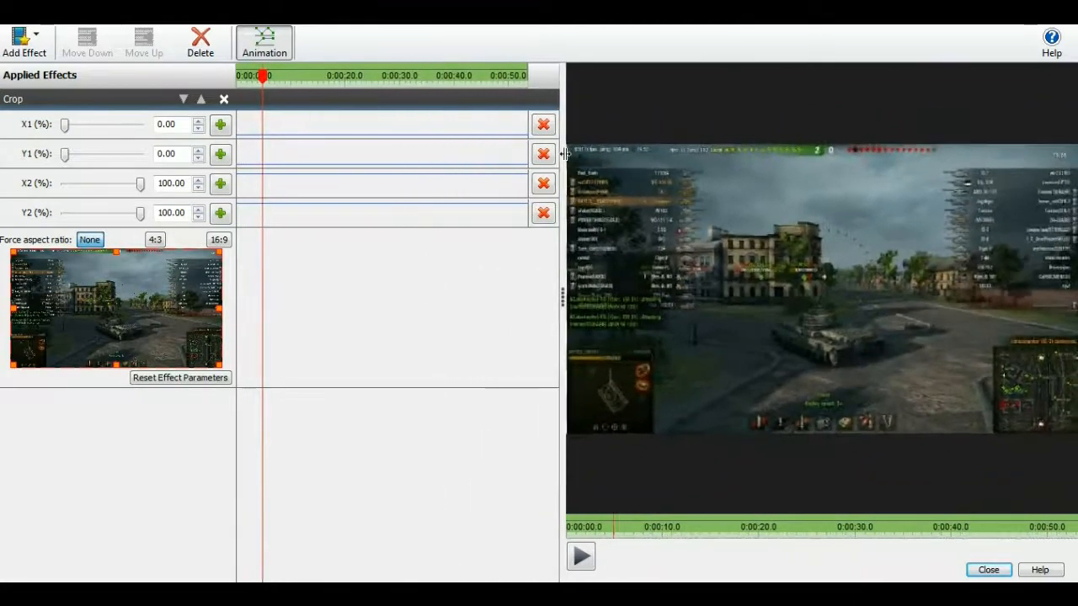
pyautogui.click(263, 135)
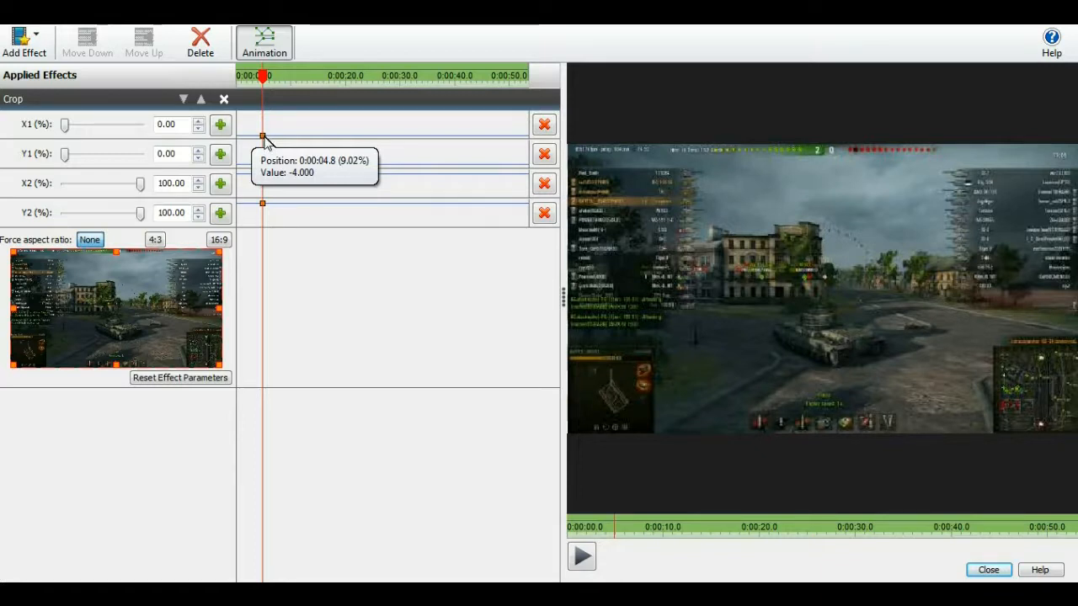
pyautogui.click(273, 136)
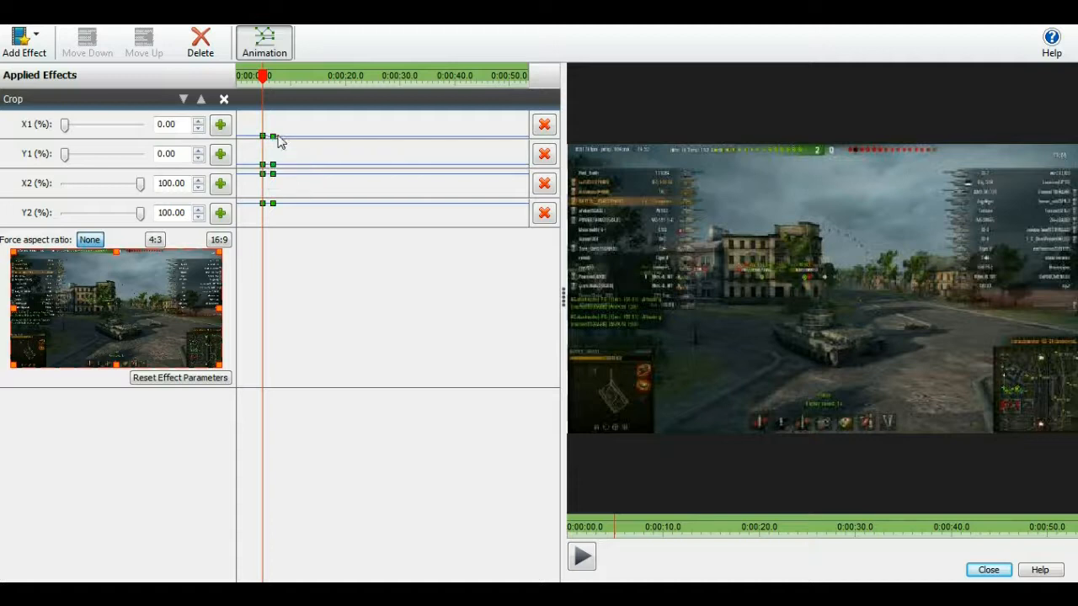
pyautogui.click(291, 137)
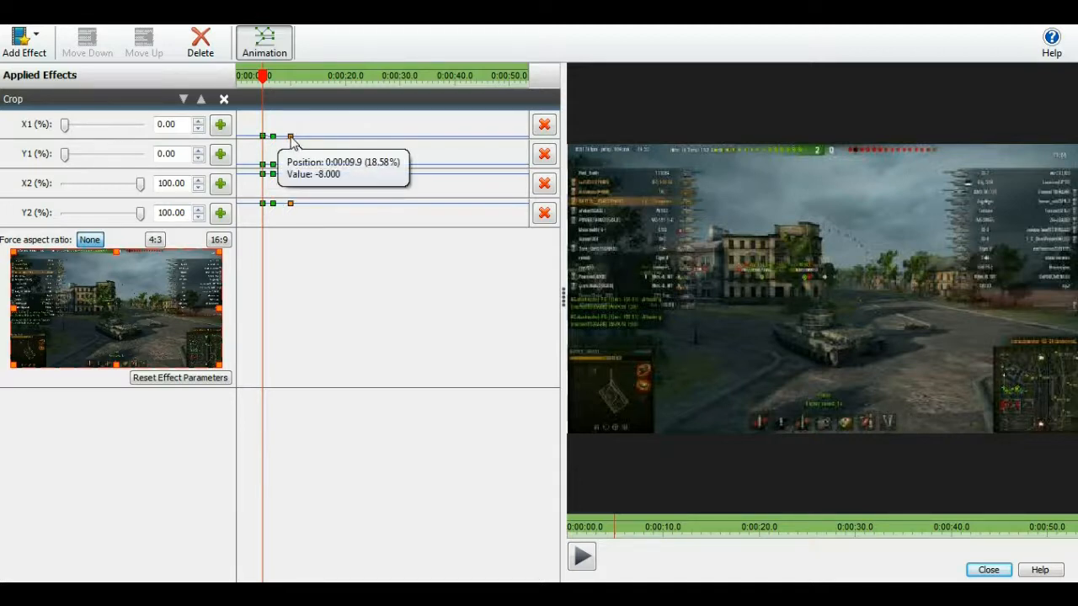
pyautogui.click(304, 136)
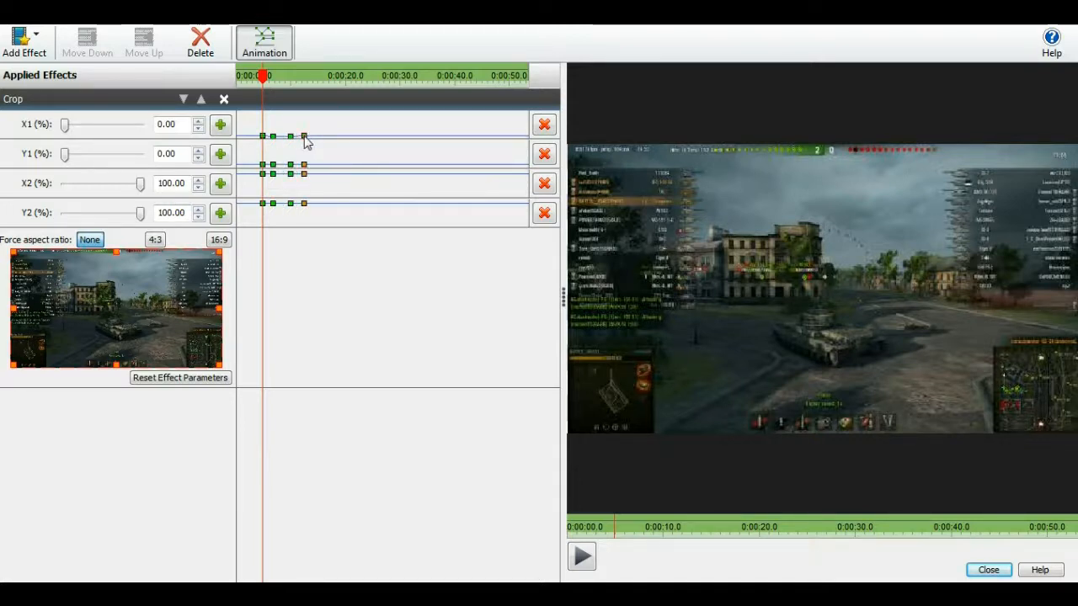
pyautogui.moveTo(304, 137)
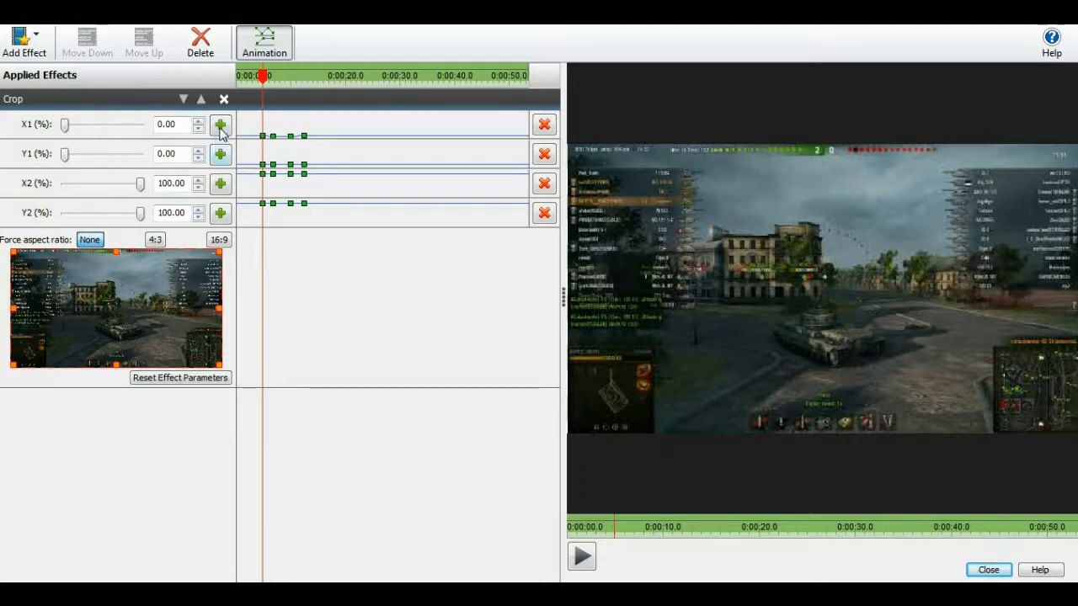
# Step: At the second keyframe, roughly frame the crop around the minimap, with X1 about 67%, Y1 about 51% and Y2 about 85%
pyautogui.moveTo(263, 80); pyautogui.dragTo(273, 78)
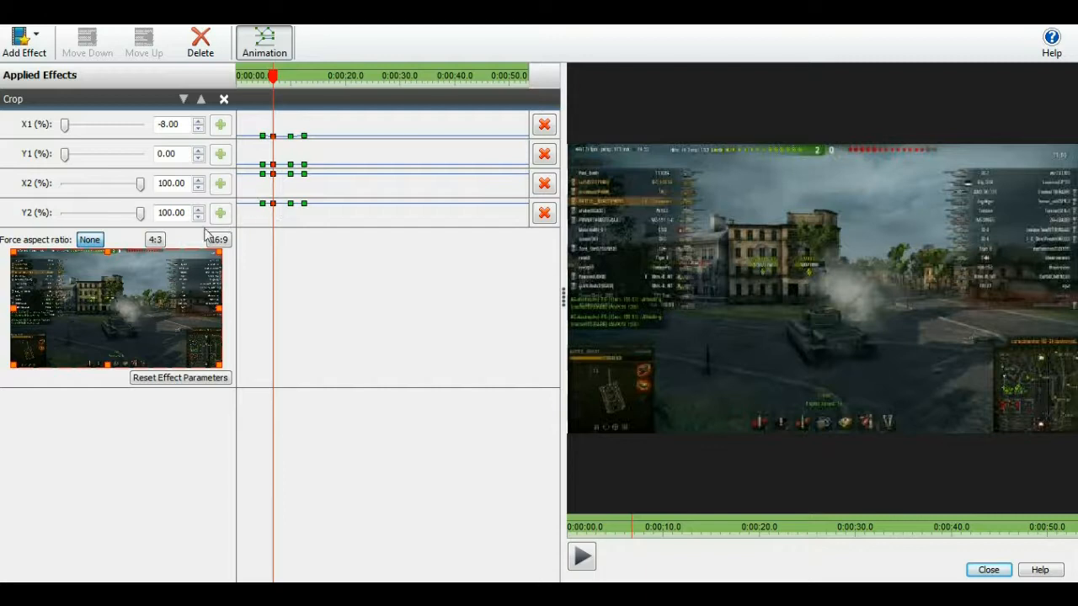
pyautogui.moveTo(10, 250); pyautogui.dragTo(153, 304)
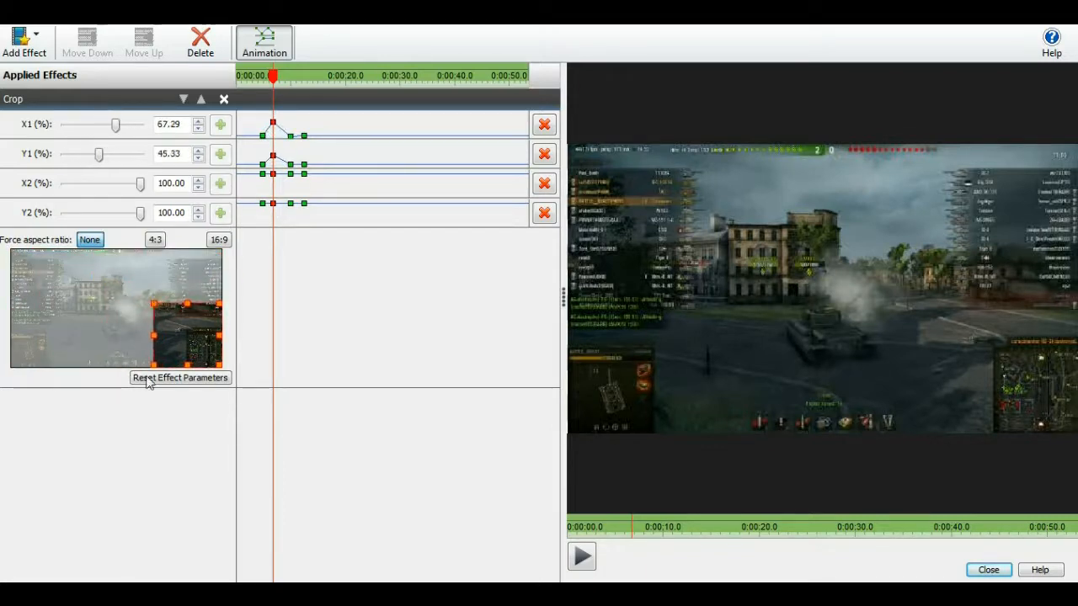
pyautogui.moveTo(153, 365); pyautogui.dragTo(152, 347)
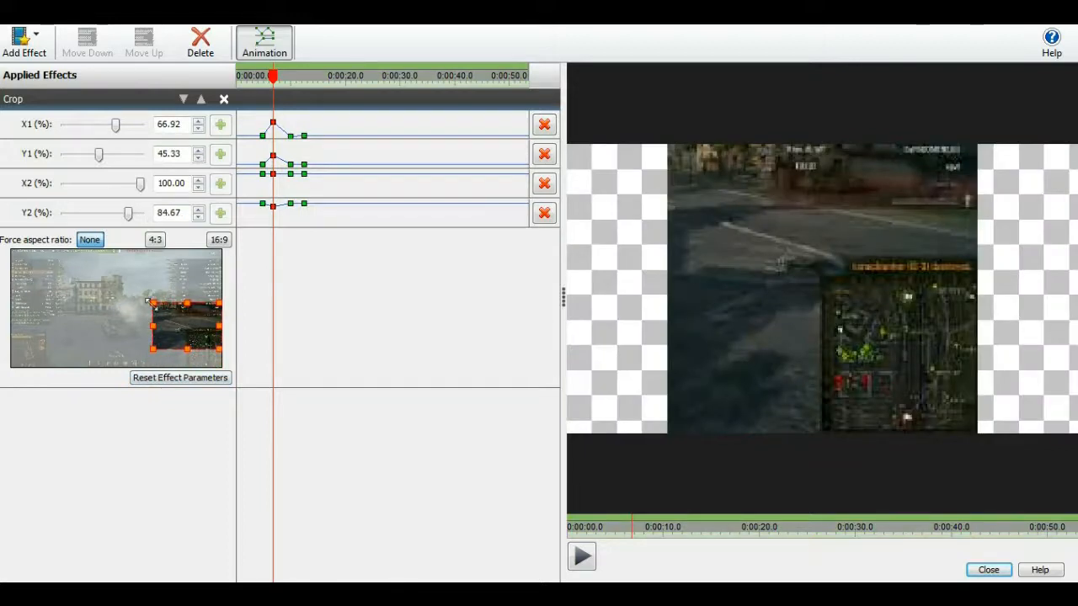
pyautogui.moveTo(150, 303); pyautogui.dragTo(154, 314)
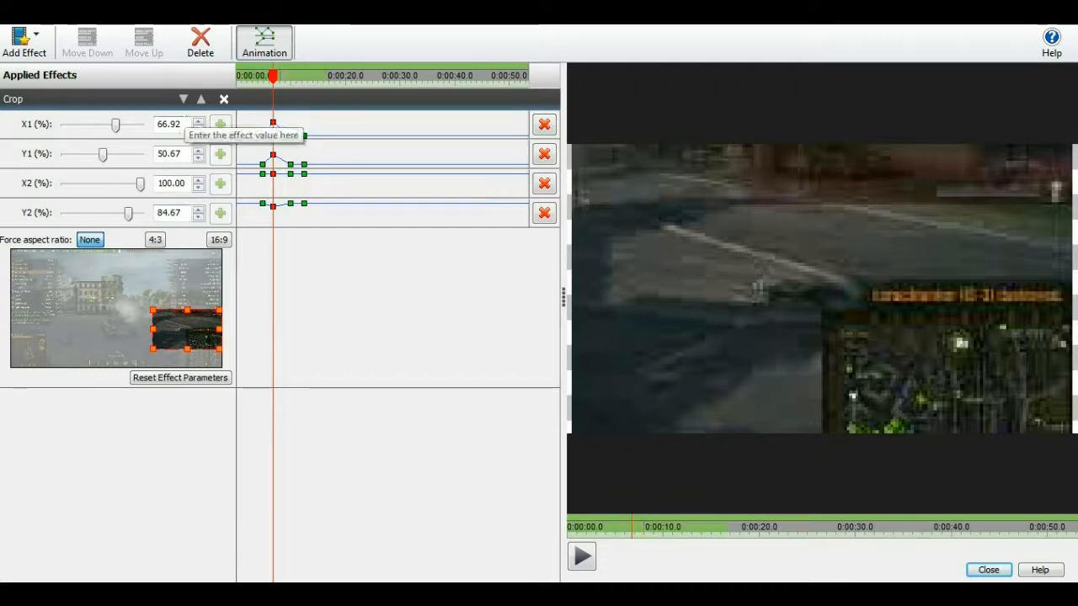
# Step: Round the second keyframe's crop values to X1 67, Y1 51 and Y2 84 percent
pyautogui.doubleClick(168, 124)
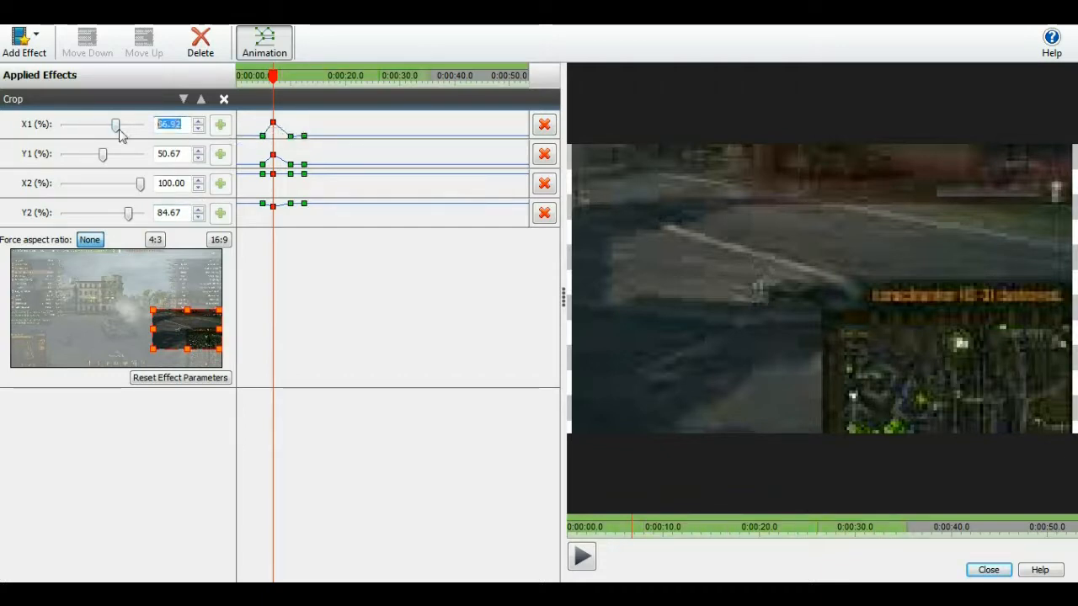
pyautogui.write('67')
pyautogui.press('Tab')
pyautogui.write('51')
pyautogui.press('Return')
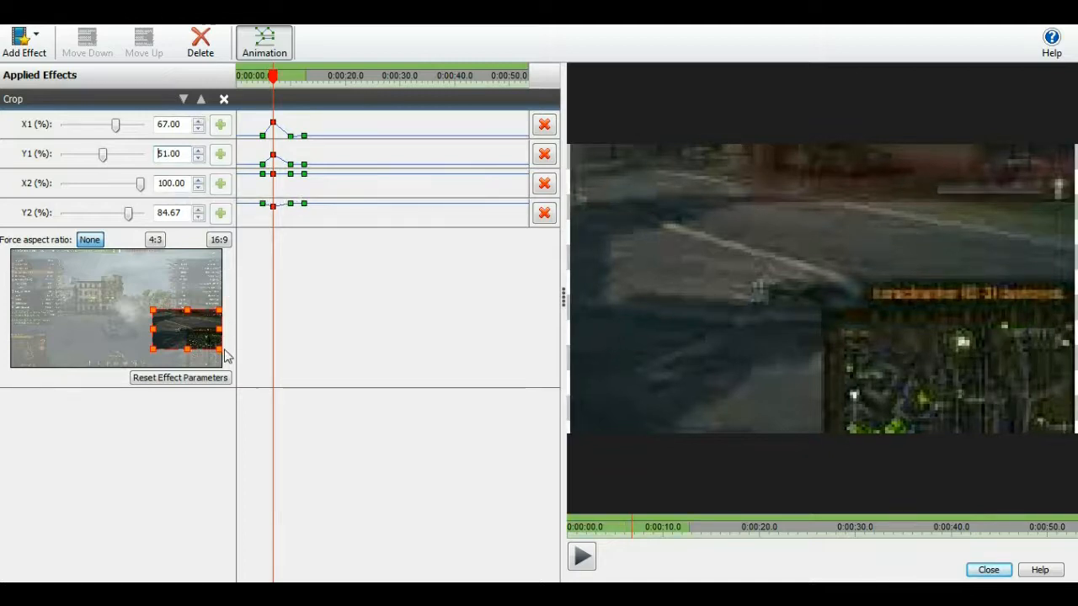
pyautogui.moveTo(185, 213); pyautogui.dragTo(153, 214)
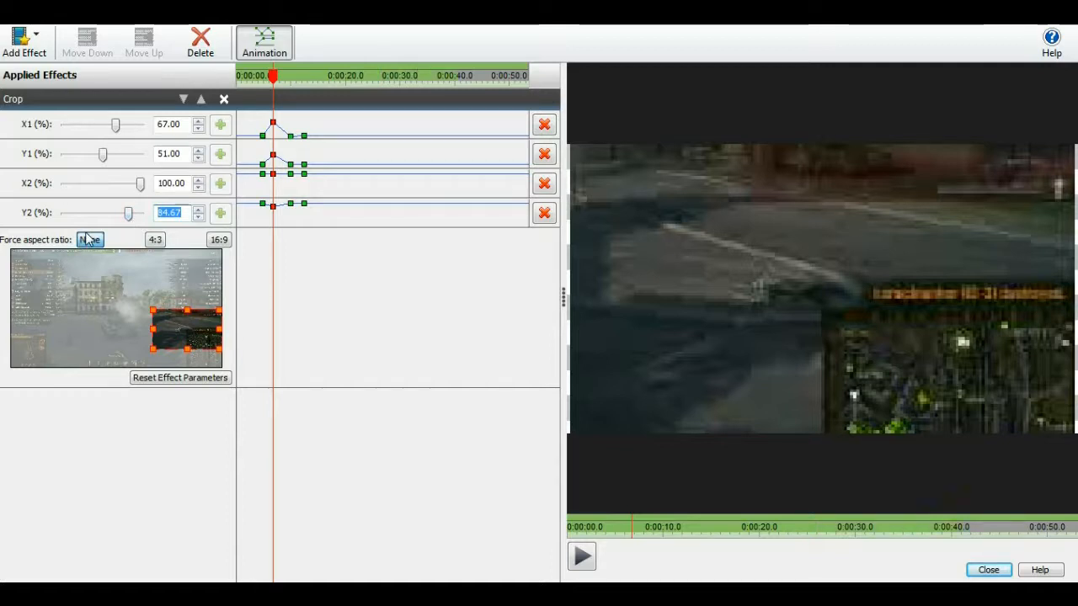
pyautogui.write('84')
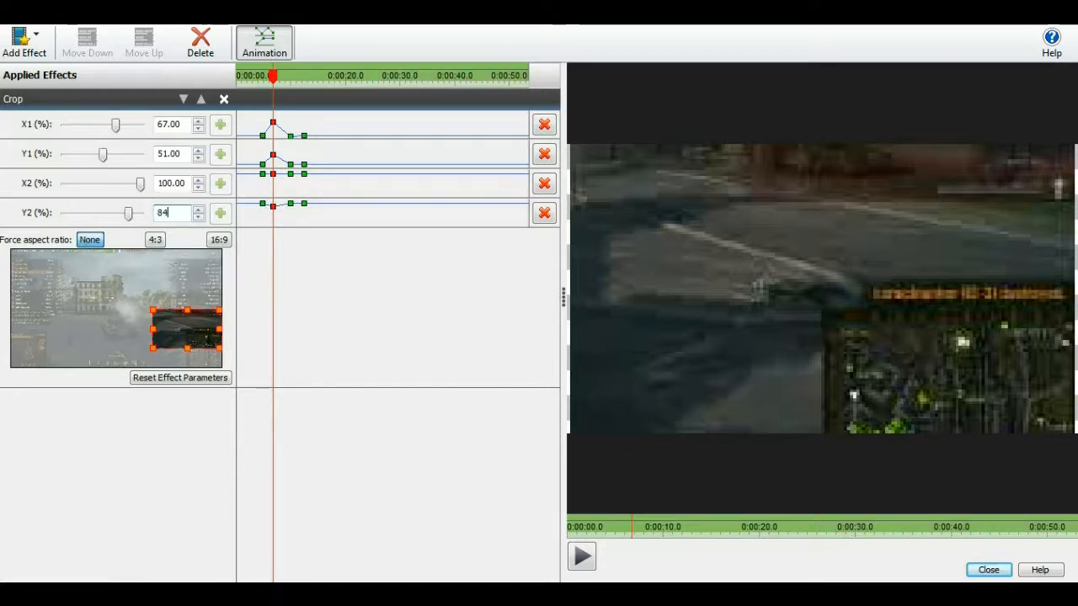
pyautogui.press('Return')
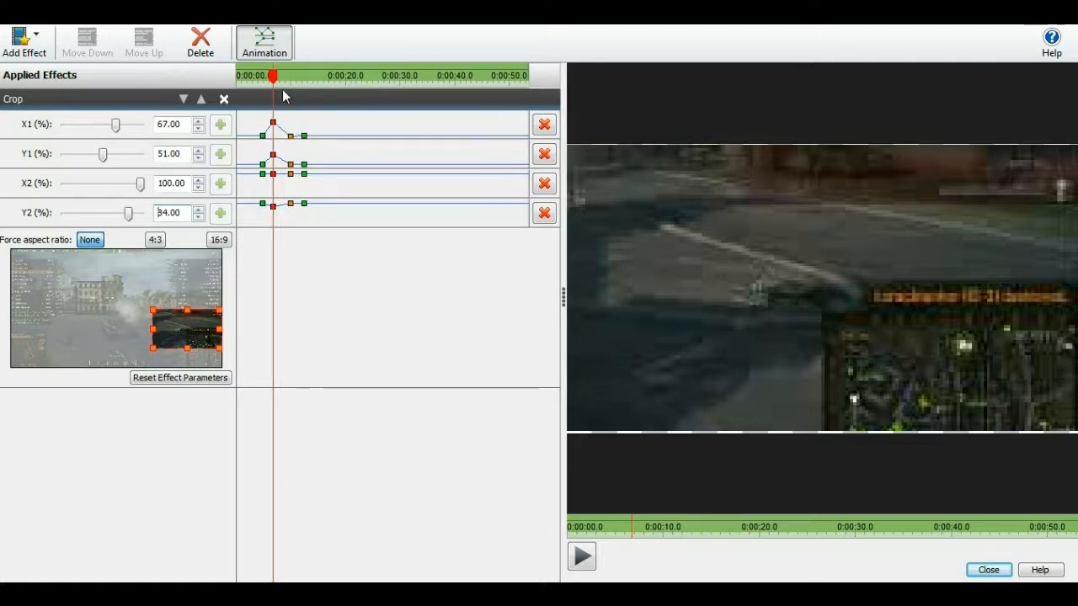
# Step: At the third keyframe, set the crop to X1 67, Y1 51 and Y2 84 percent, matching the second keyframe
pyautogui.moveTo(273, 77); pyautogui.dragTo(292, 84)
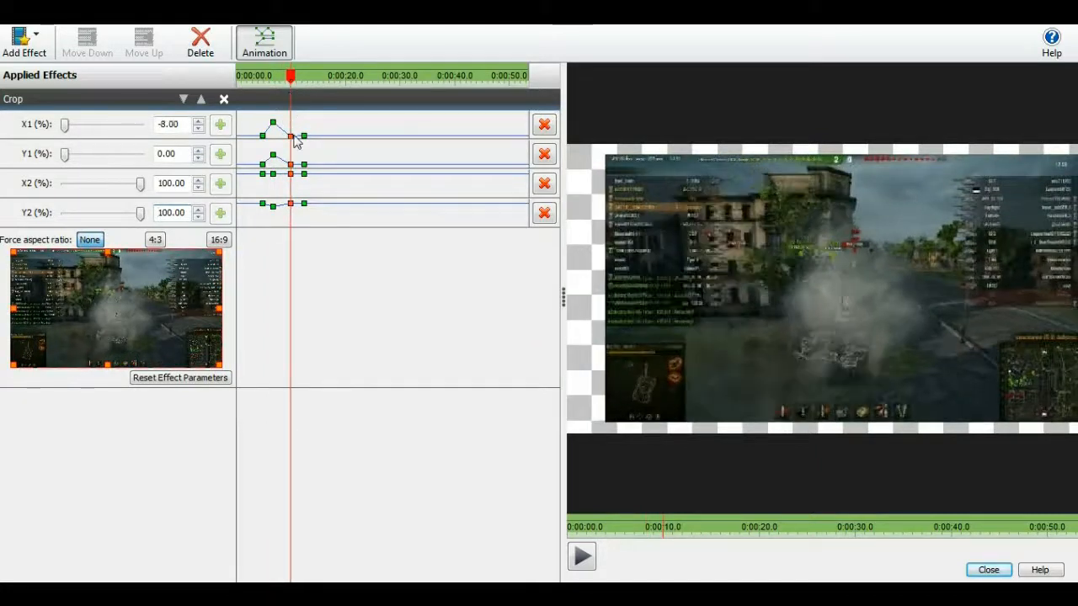
pyautogui.moveTo(291, 134); pyautogui.dragTo(292, 128)
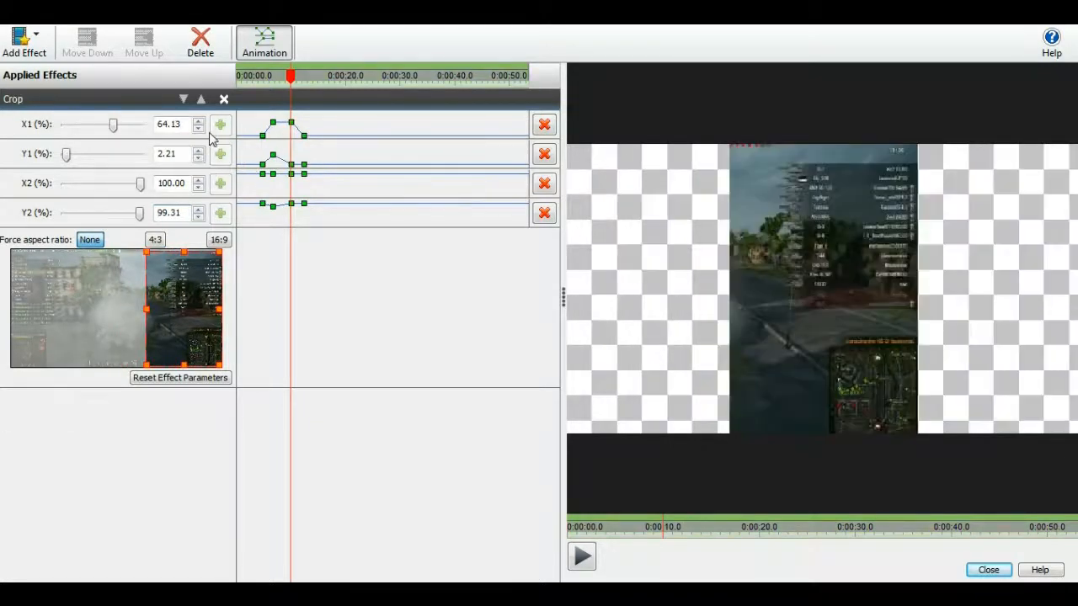
pyautogui.moveTo(184, 125); pyautogui.dragTo(150, 125)
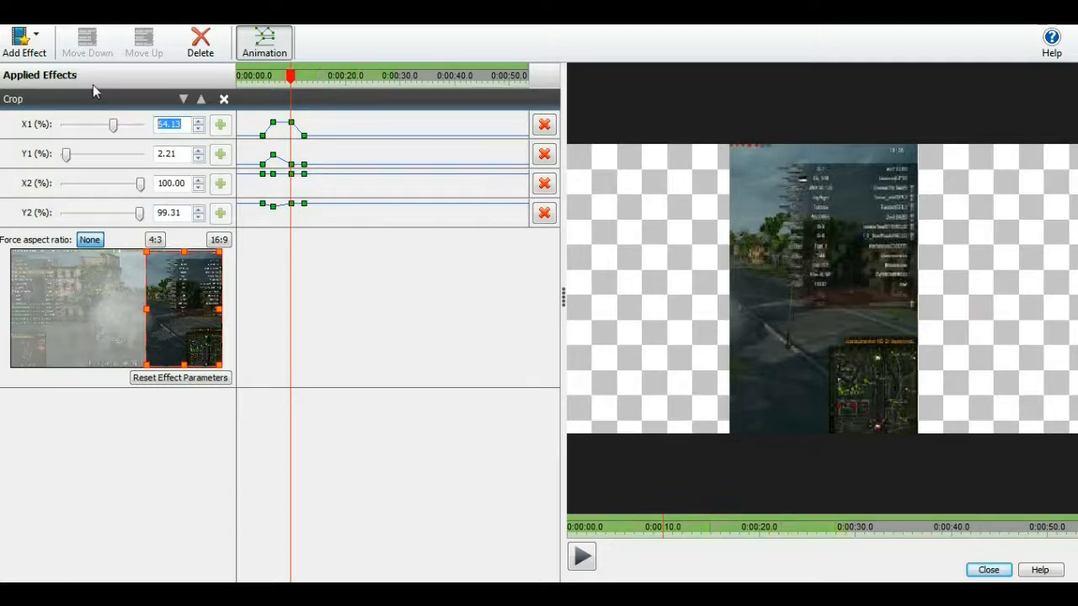
pyautogui.write('67')
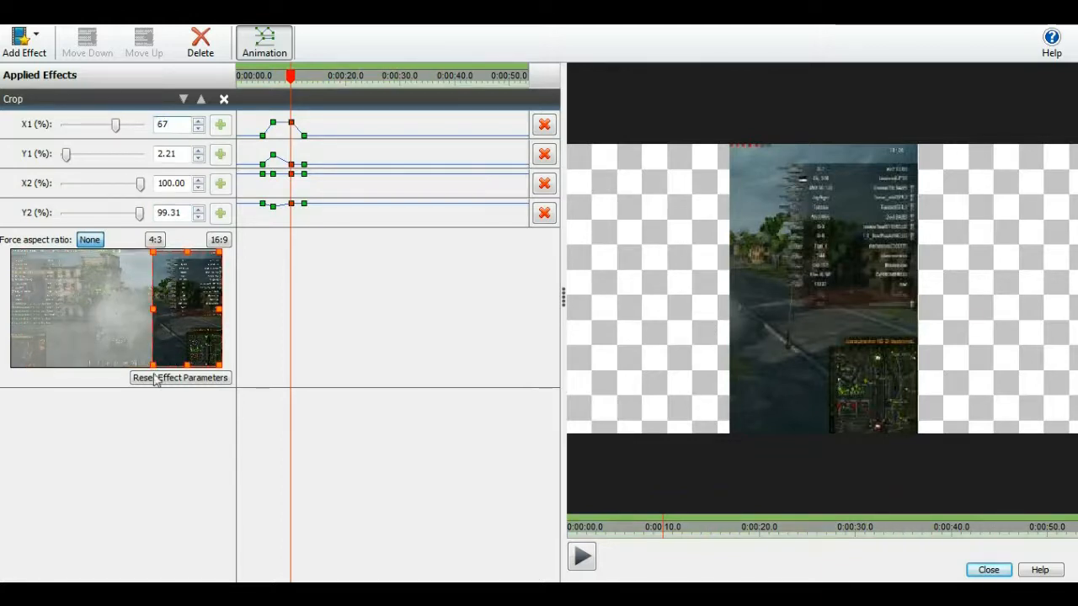
pyautogui.press('Return')
pyautogui.moveTo(189, 154); pyautogui.dragTo(137, 157)
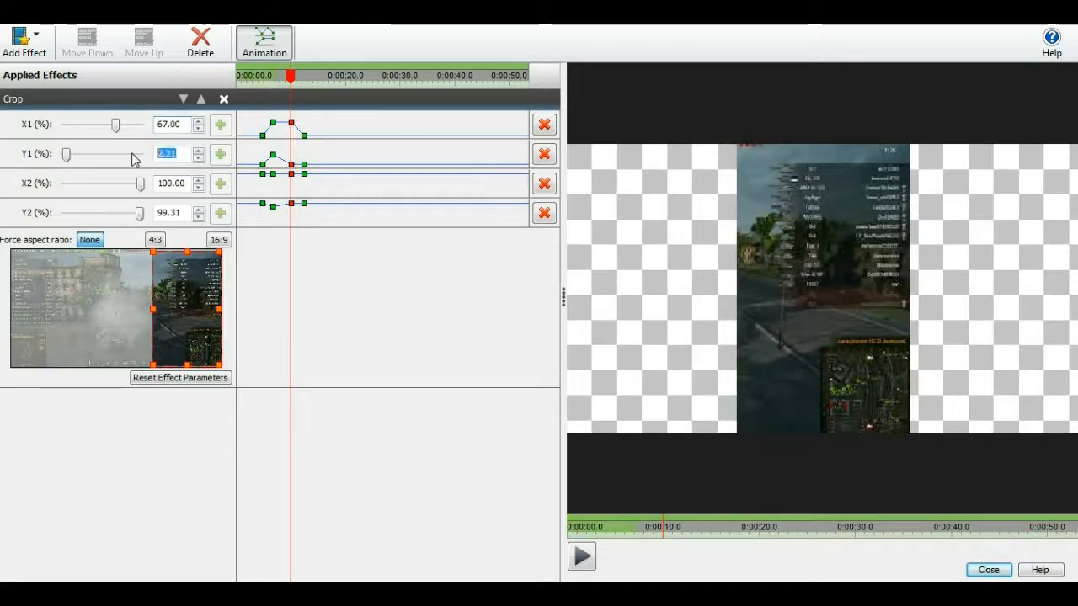
pyautogui.write('51')
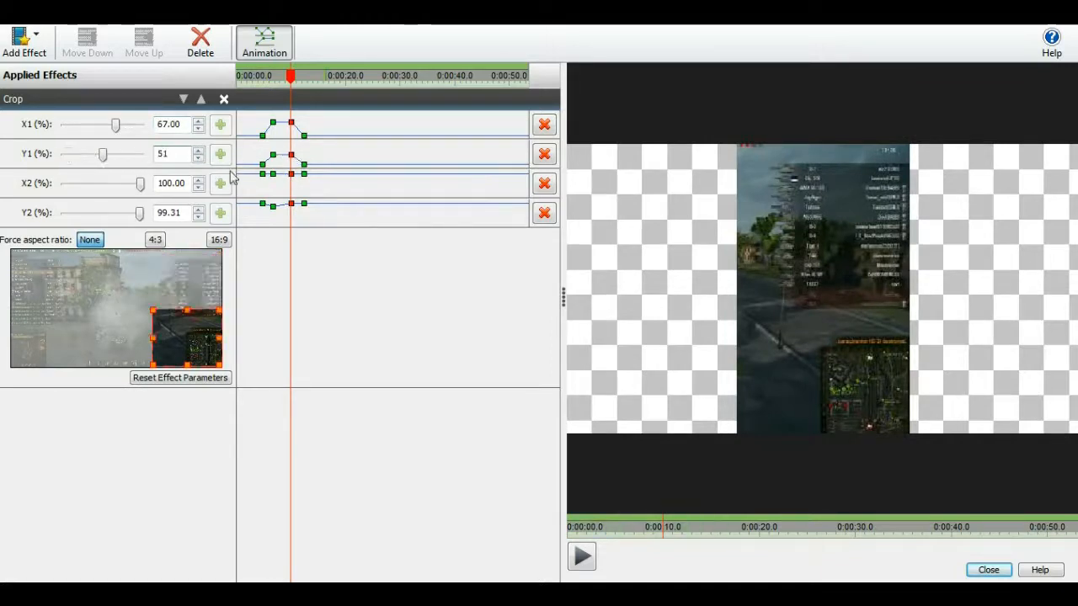
pyautogui.press('Return')
pyautogui.moveTo(189, 213); pyautogui.dragTo(156, 213)
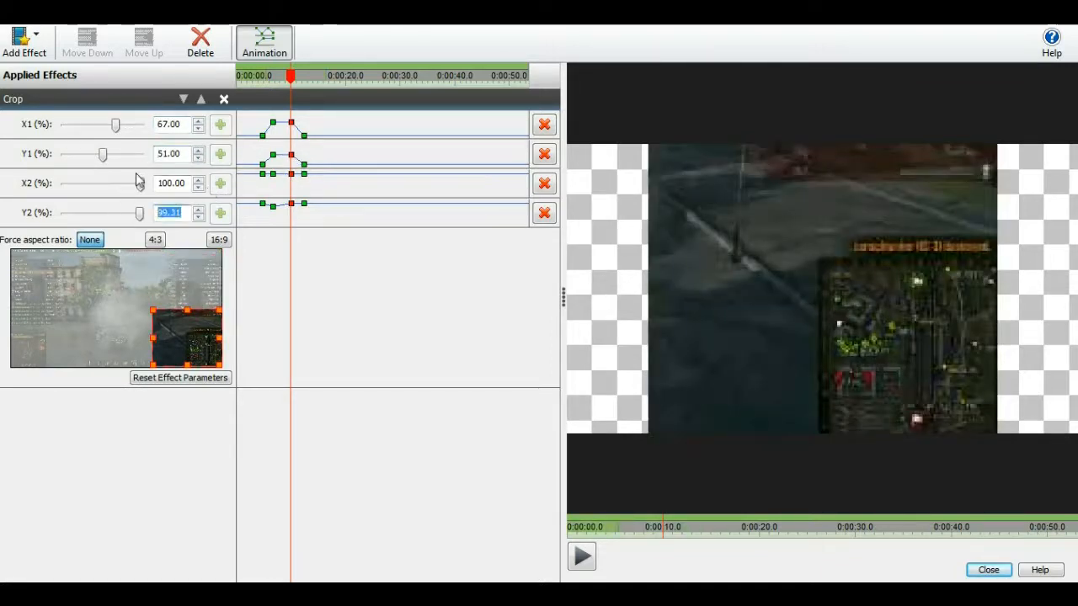
pyautogui.write('84')
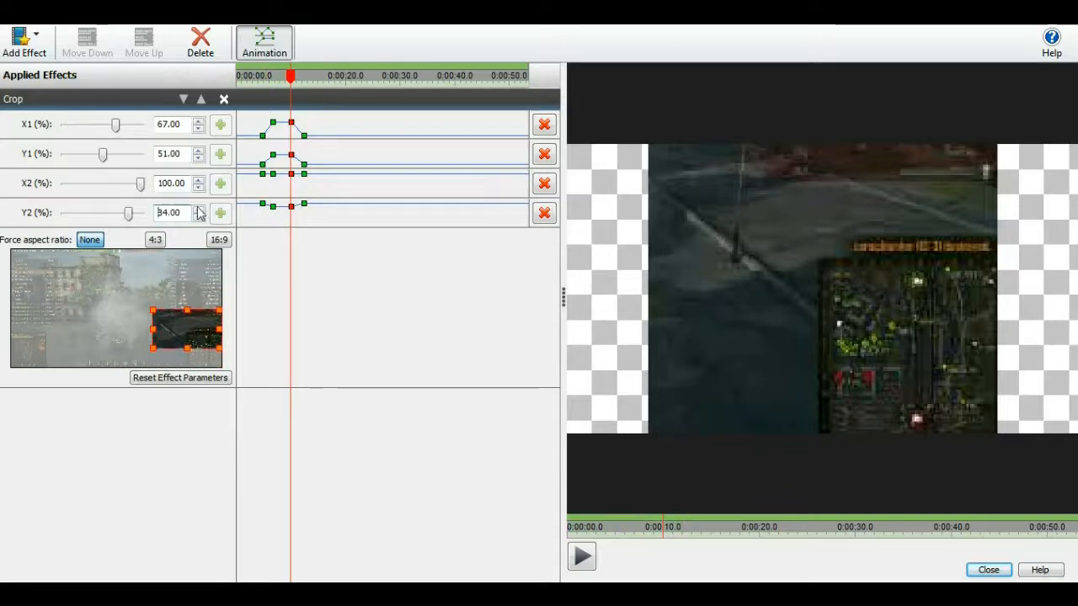
# Step: At the fourth keyframe, set the Crop effect's X1 to 0 percent so the full frame is restored
pyautogui.press('Return')
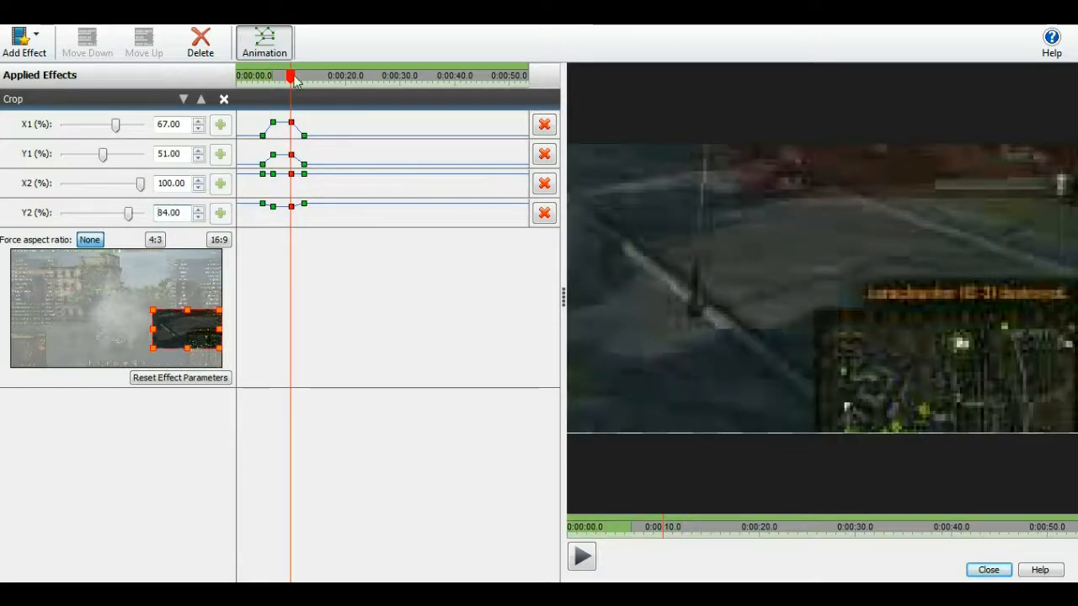
pyautogui.click(298, 76)
pyautogui.moveTo(303, 81); pyautogui.dragTo(307, 82)
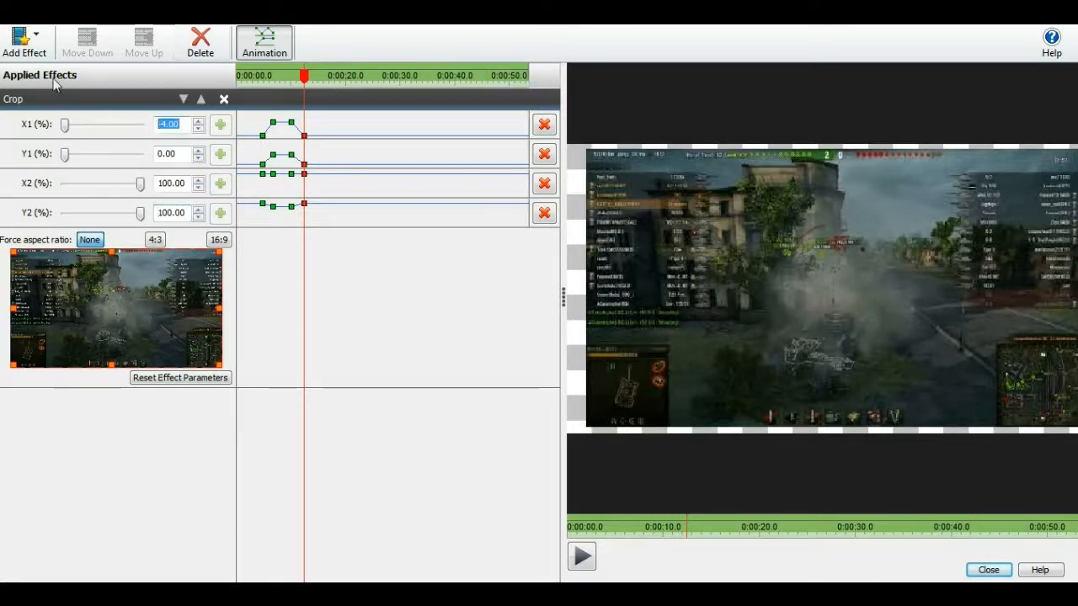
pyautogui.write('0')
pyautogui.press('Return')
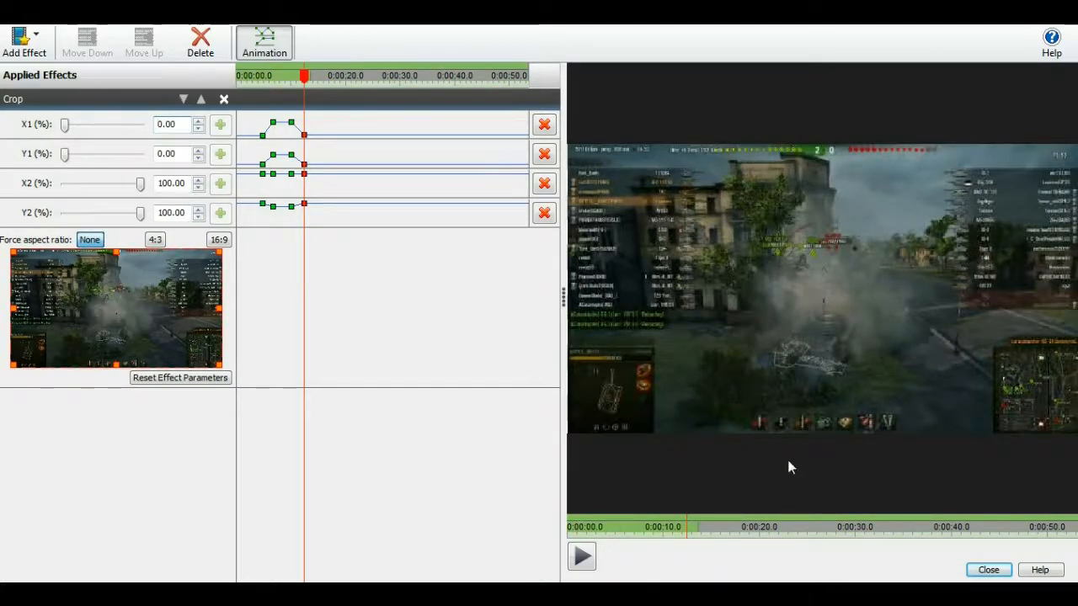
# Step: Play the clip from about 0:00:03 to past 0:00:30 to check the first minimap zoom
pyautogui.moveTo(308, 92); pyautogui.dragTo(255, 88)
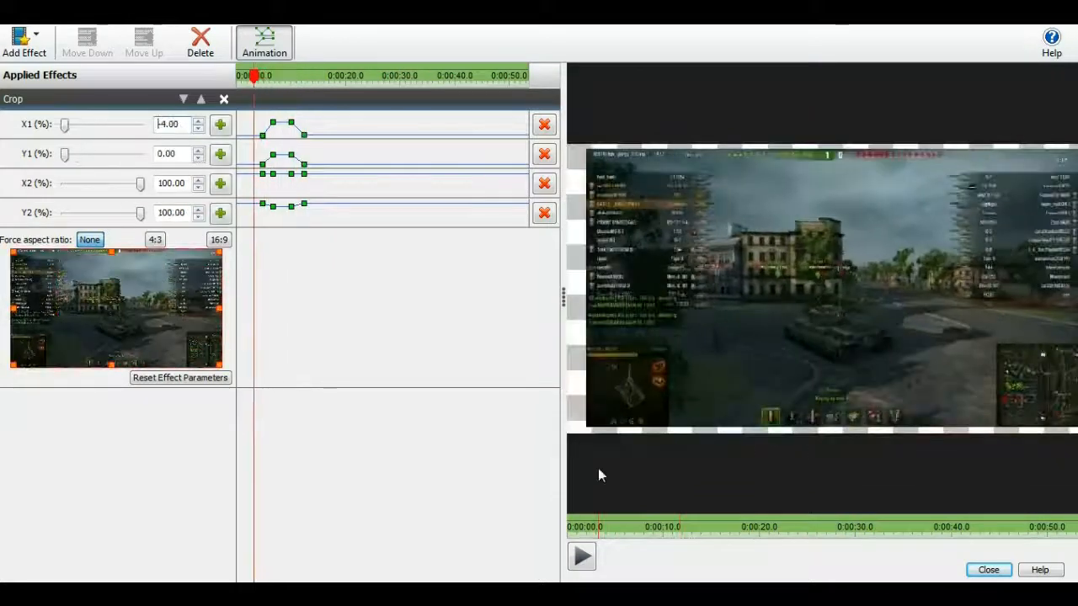
pyautogui.click(581, 556)
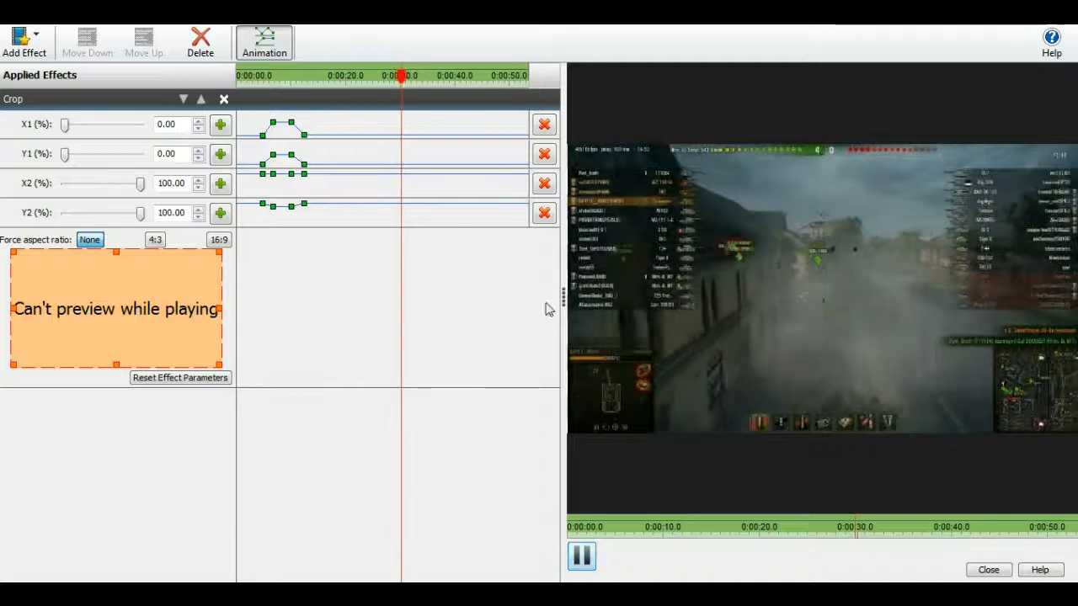
pyautogui.click(581, 555)
# Step: Add four more Crop keyframes at about 0:00:21, 0:00:23, 0:00:28 and 0:00:31 for a second zoom
pyautogui.moveTo(408, 76); pyautogui.dragTo(355, 80)
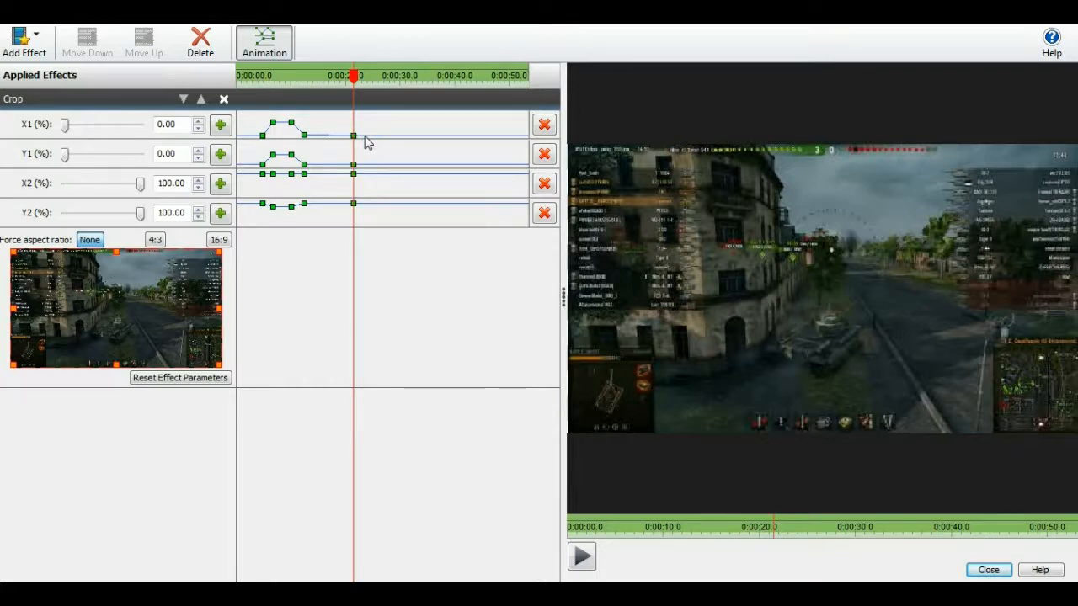
pyautogui.click(391, 138)
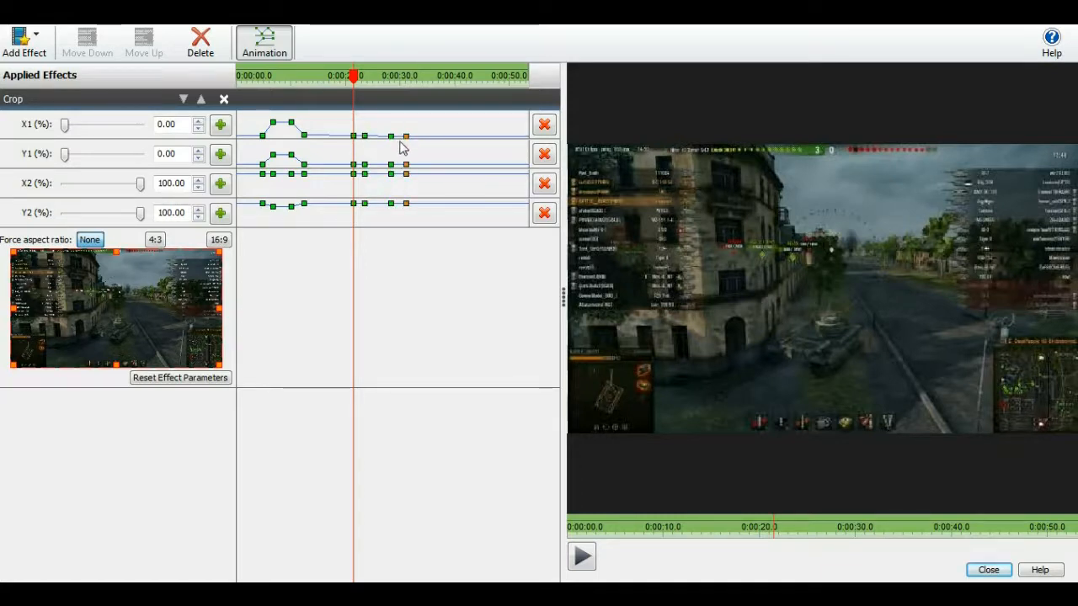
pyautogui.click(403, 139)
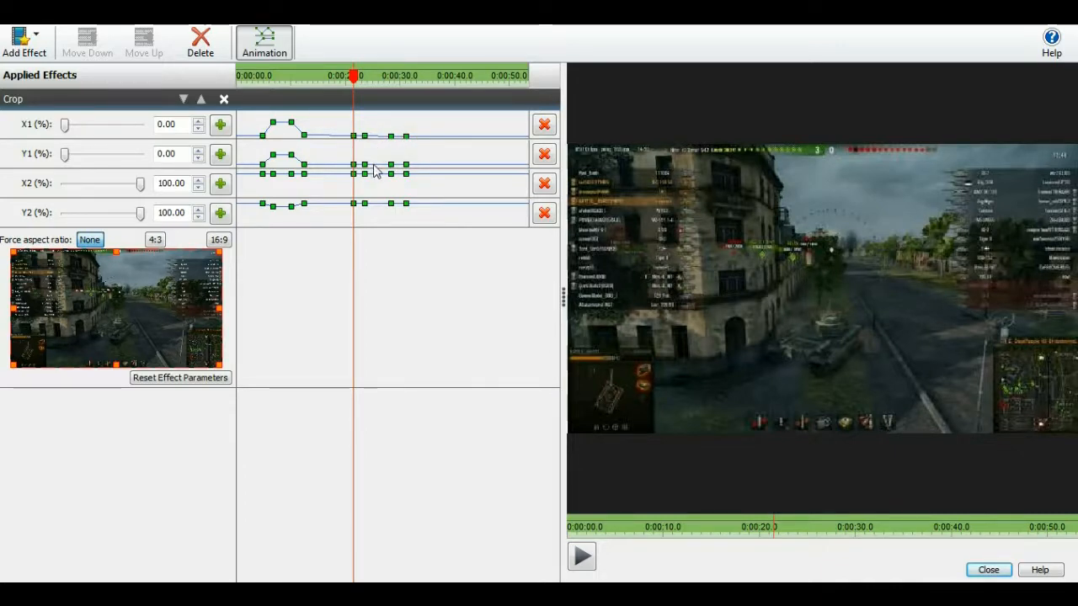
pyautogui.click(390, 138)
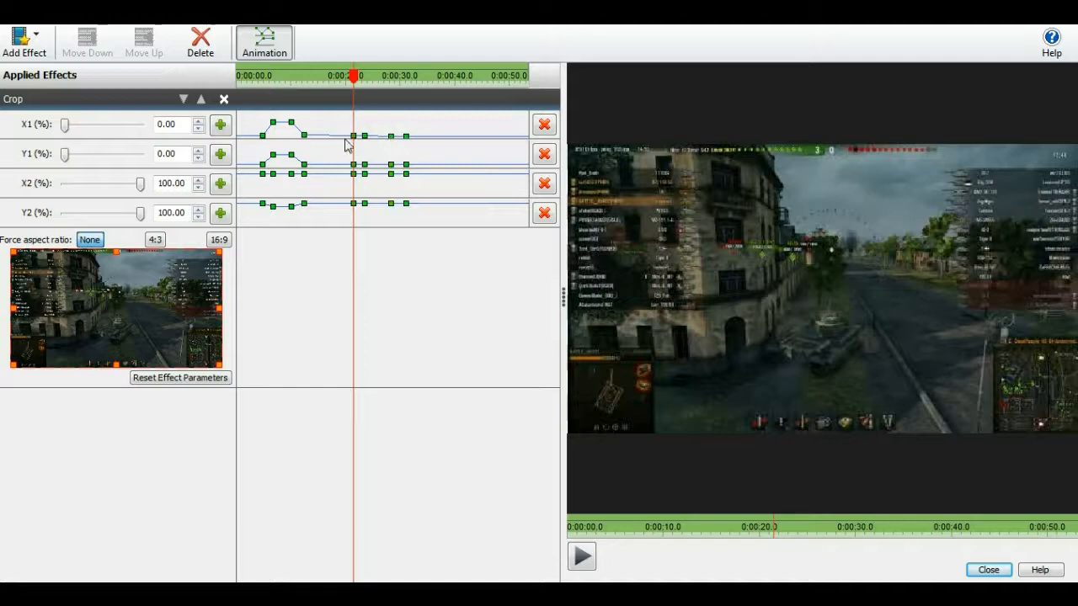
# Step: At the fifth keyframe, at about 0:00:21, set X1 to 0 percent
pyautogui.moveTo(354, 138); pyautogui.dragTo(355, 145)
pyautogui.click(365, 78)
pyautogui.moveTo(365, 77); pyautogui.dragTo(355, 78)
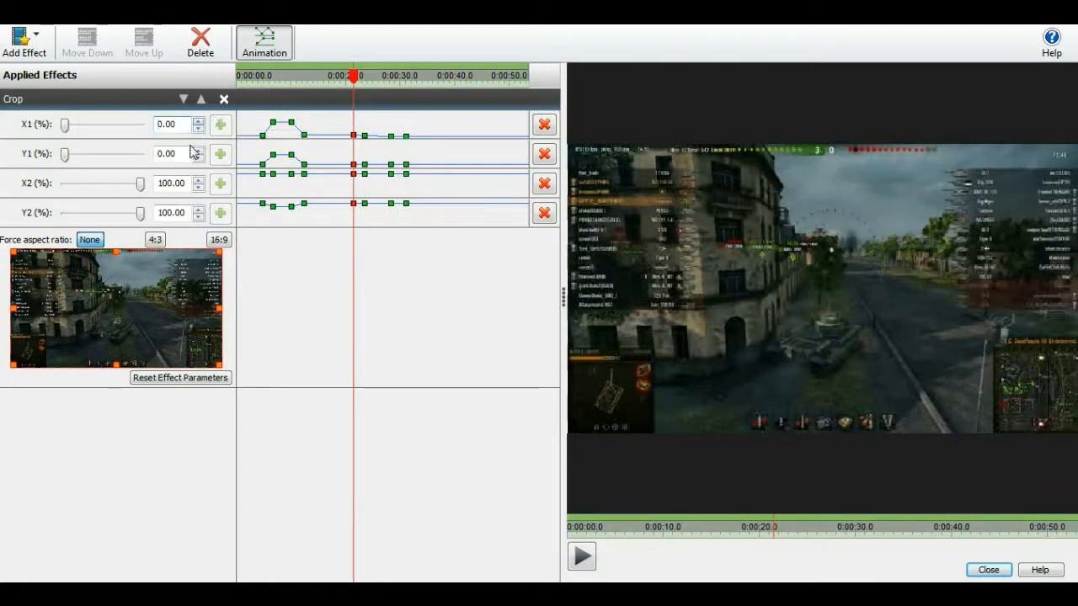
# Step: At the sixth keyframe, at about 0:00:23, set the crop to X1 67, Y1 51 and Y2 84 percent
pyautogui.moveTo(354, 77); pyautogui.dragTo(365, 77)
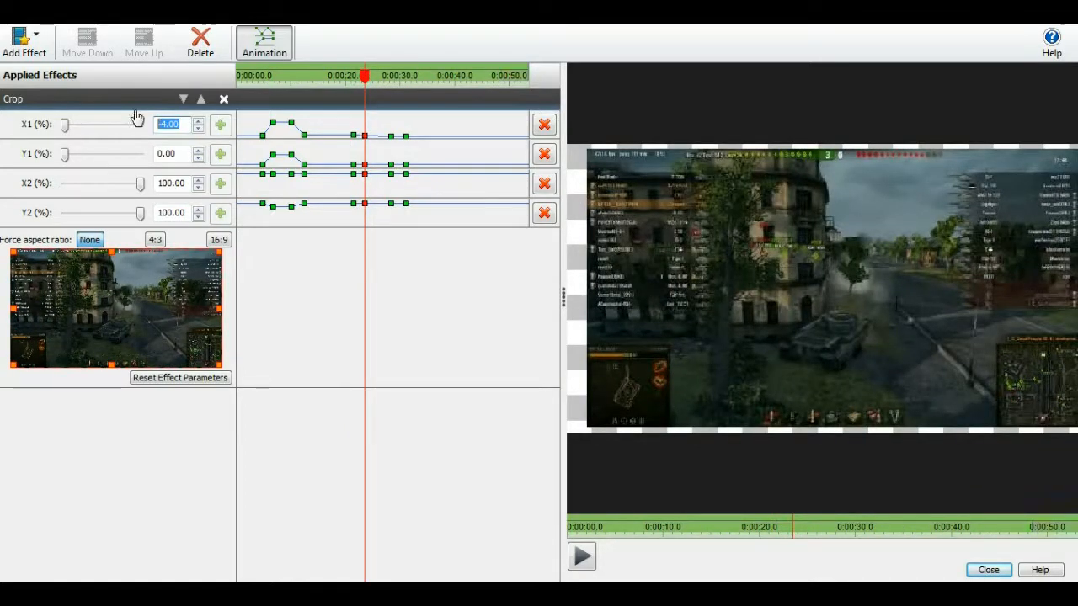
pyautogui.write('67')
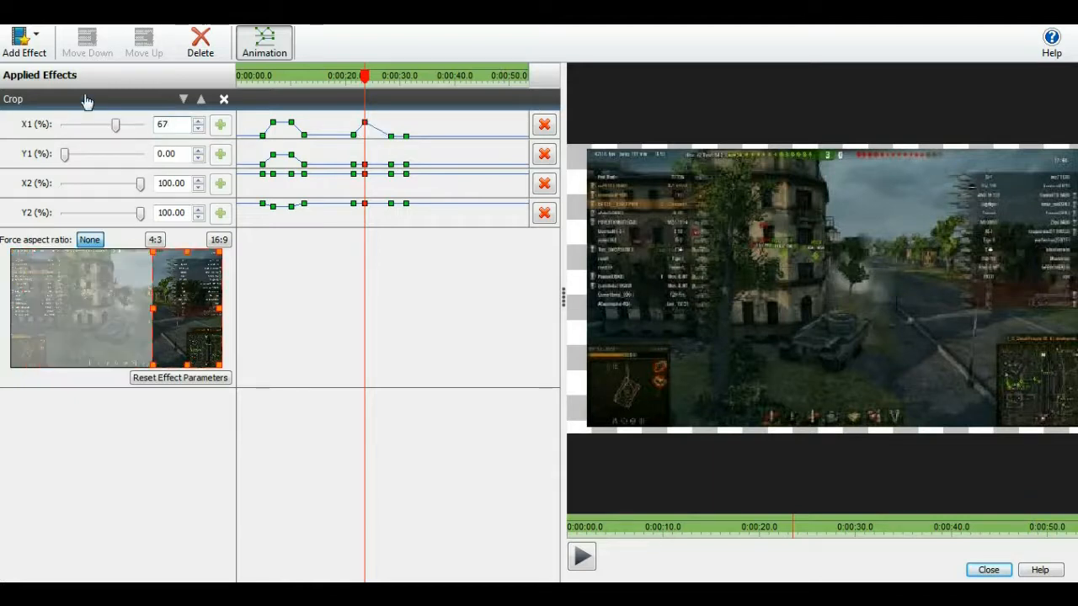
pyautogui.press('Return')
pyautogui.write('51')
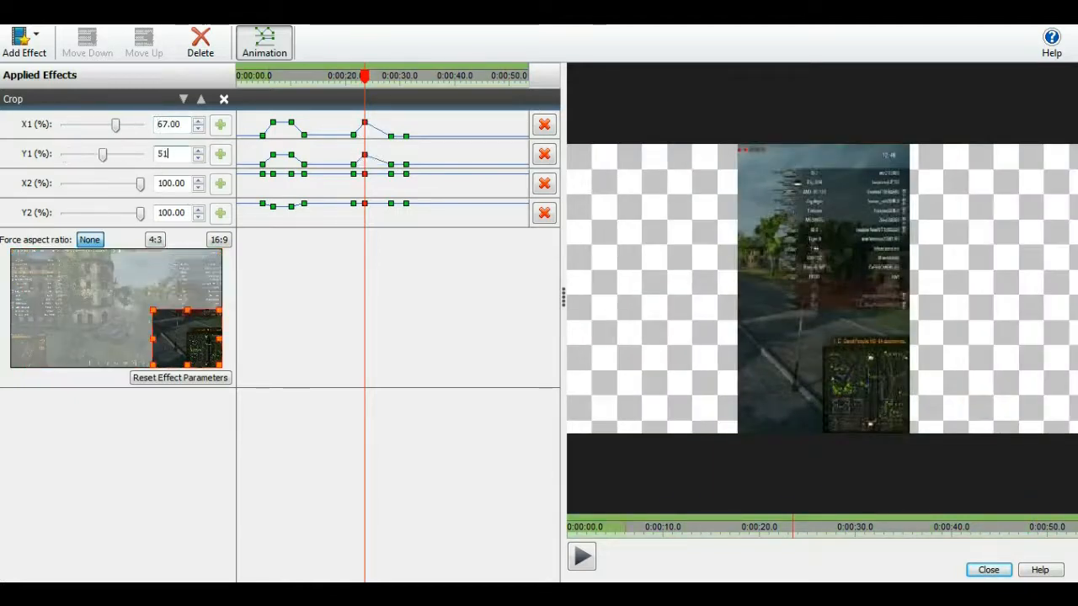
pyautogui.press('Tab')
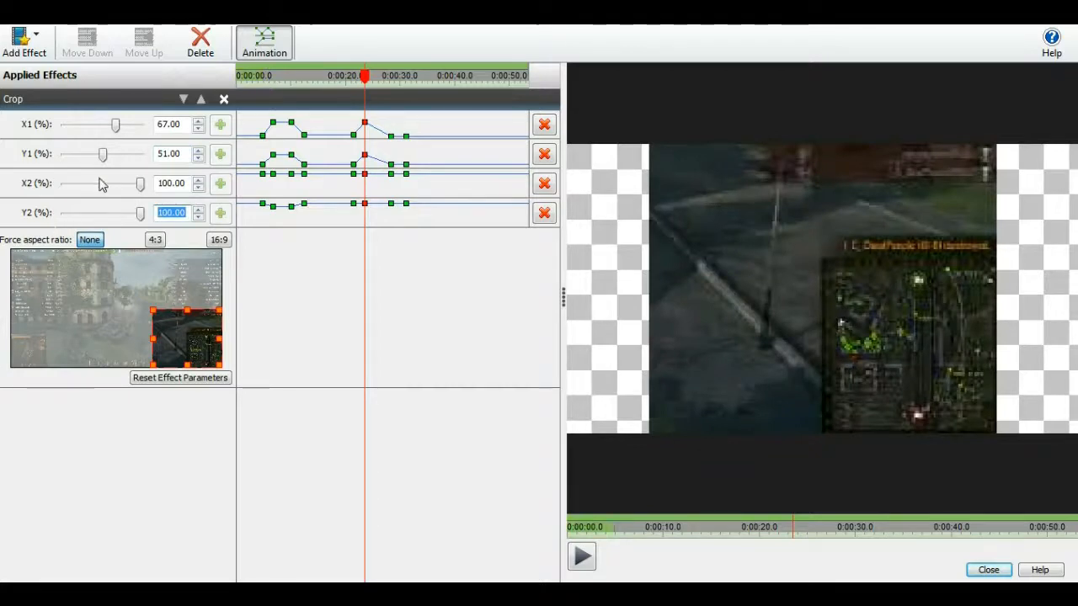
pyautogui.write('84')
pyautogui.press('Return')
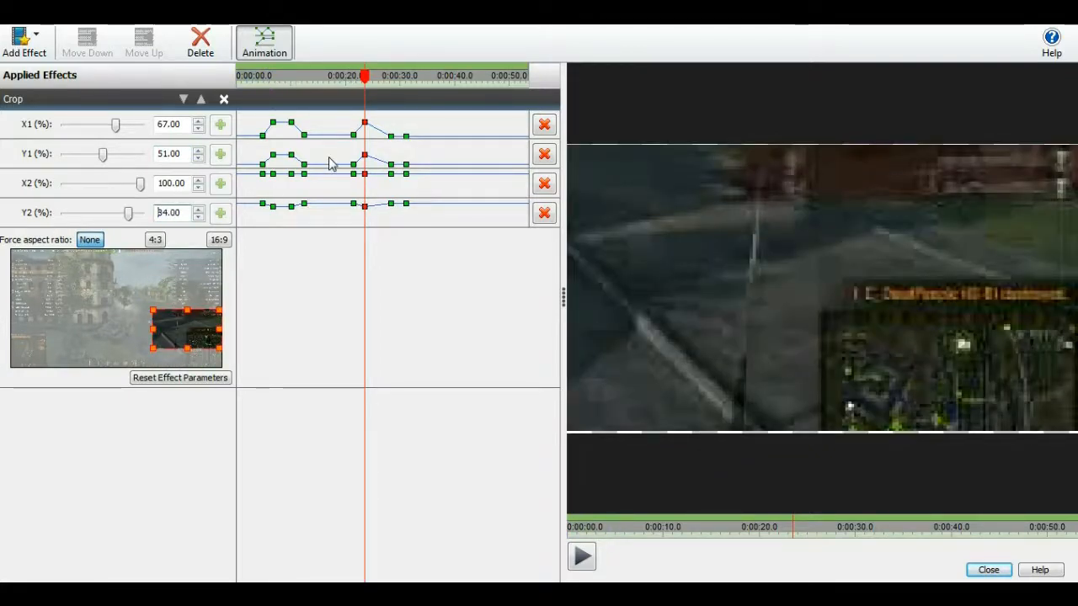
# Step: At the seventh keyframe, at about 0:00:28, set the crop to X1 67, Y1 51 and Y2 84 percent
pyautogui.moveTo(367, 78); pyautogui.dragTo(392, 80)
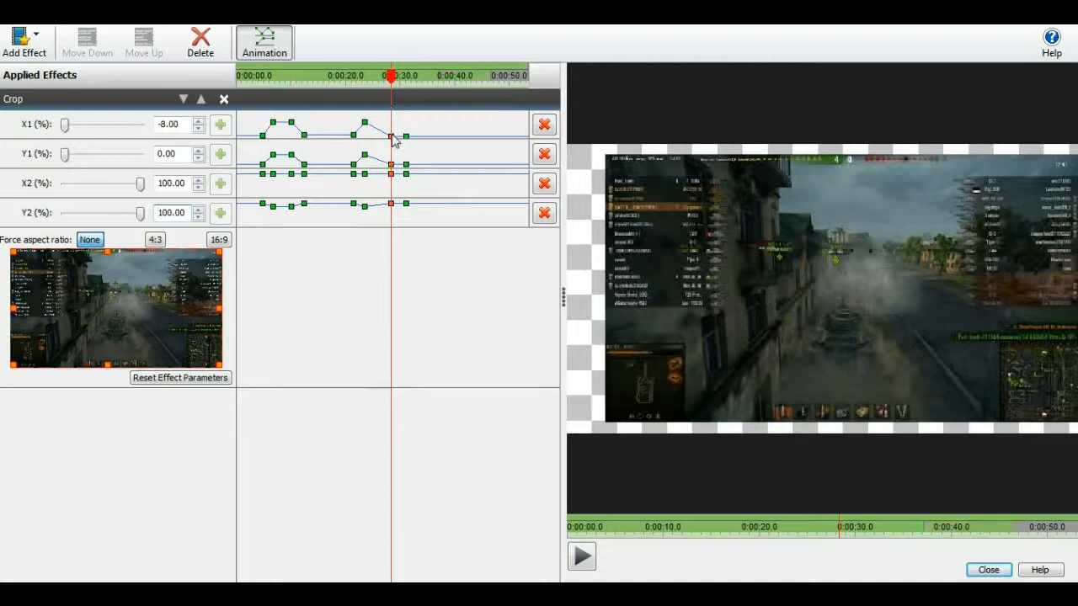
pyautogui.moveTo(182, 124); pyautogui.dragTo(118, 140)
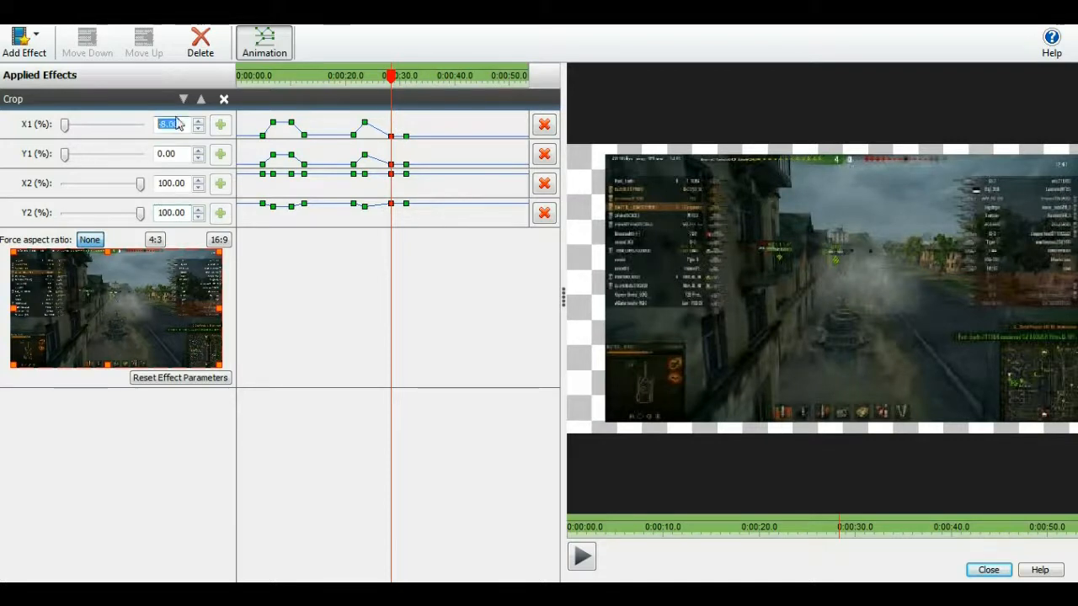
pyautogui.write('67')
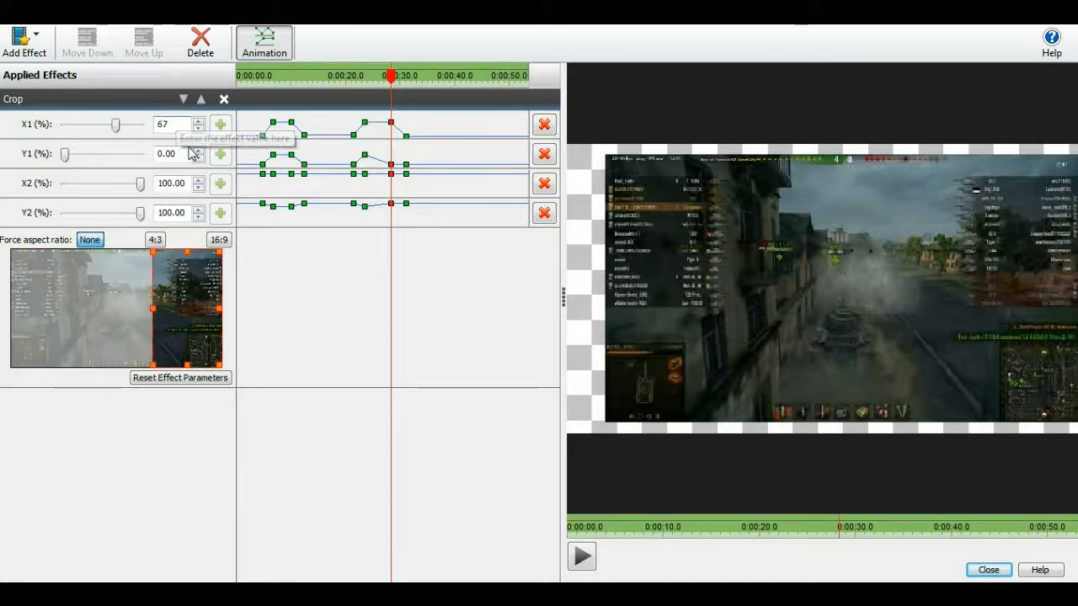
pyautogui.moveTo(192, 154); pyautogui.dragTo(156, 154)
pyautogui.write('51')
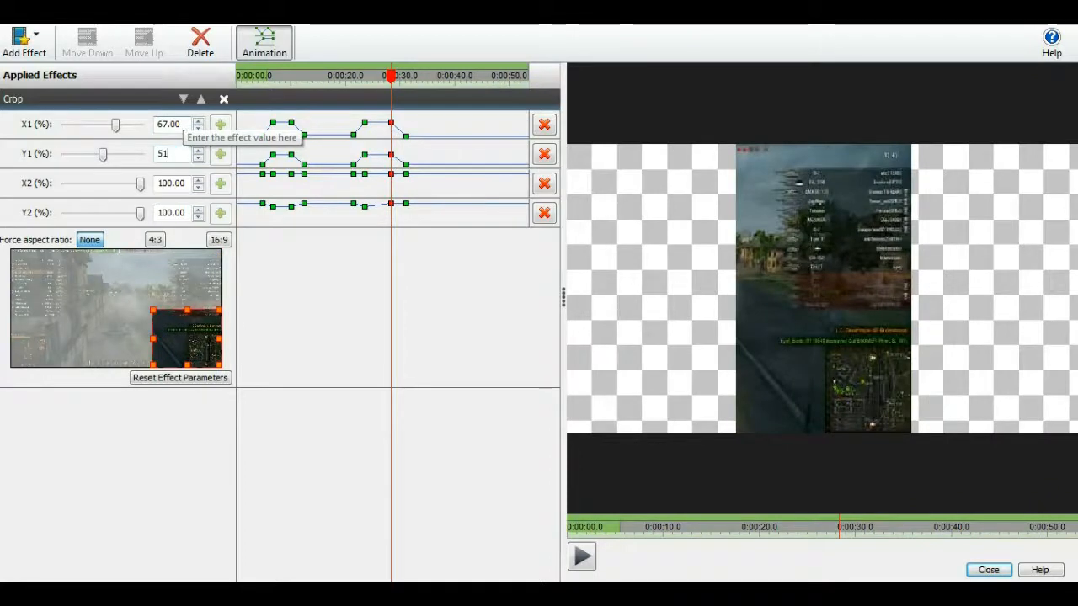
pyautogui.click(188, 213)
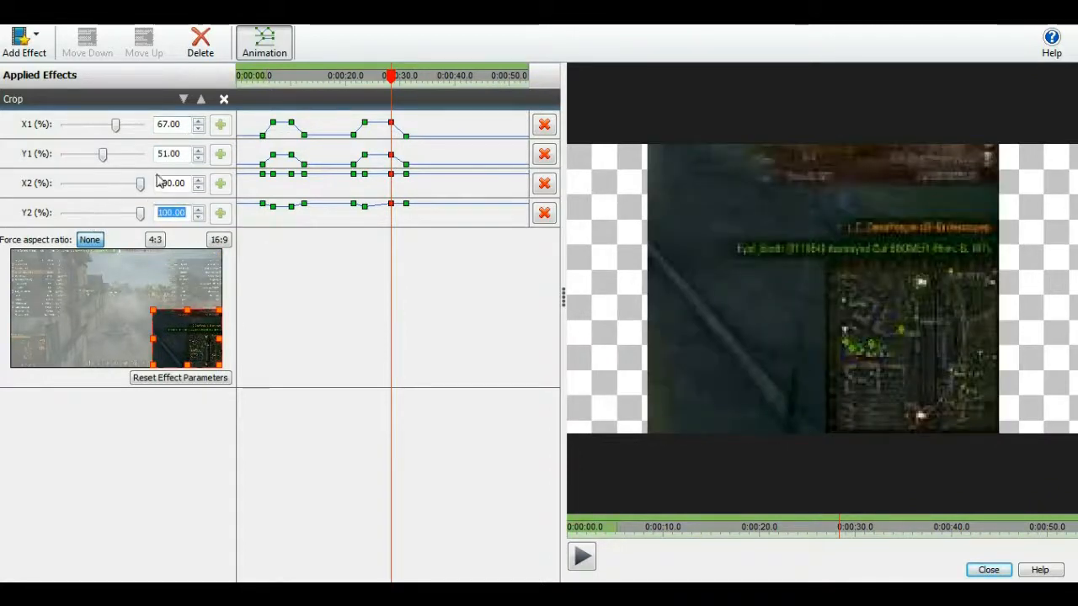
pyautogui.write('84')
pyautogui.press('Return')
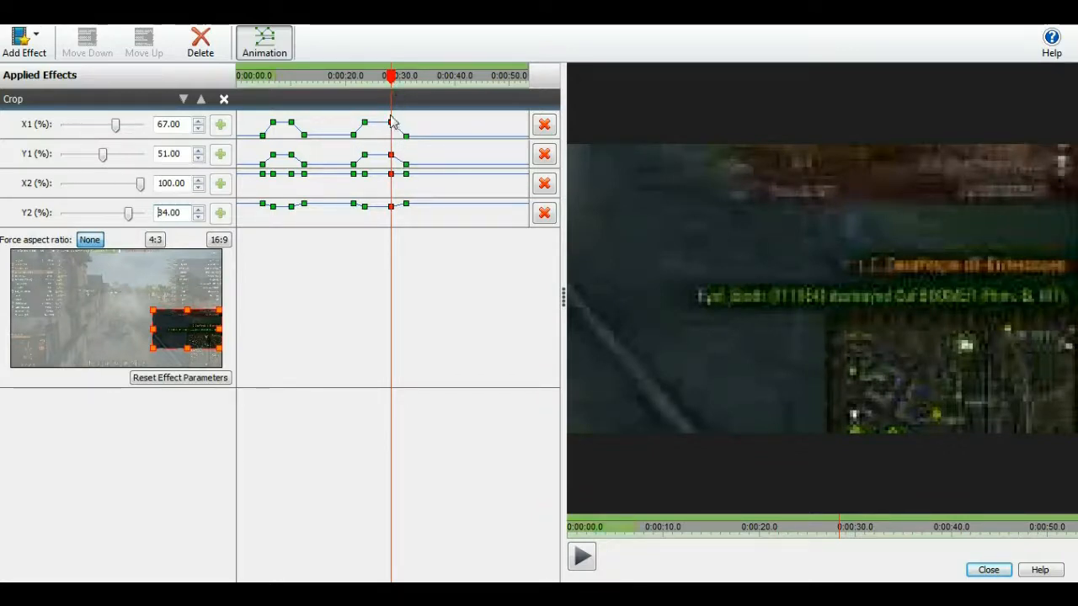
# Step: Shift the seventh keyframe's X1 point on the graph to 64 percent, and set X1 back to 67 percent
pyautogui.moveTo(393, 127)
pyautogui.mouseDown()
pyautogui.moveTo(419, 126)
pyautogui.moveTo(374, 125)
pyautogui.moveTo(391, 125)
pyautogui.mouseUp()
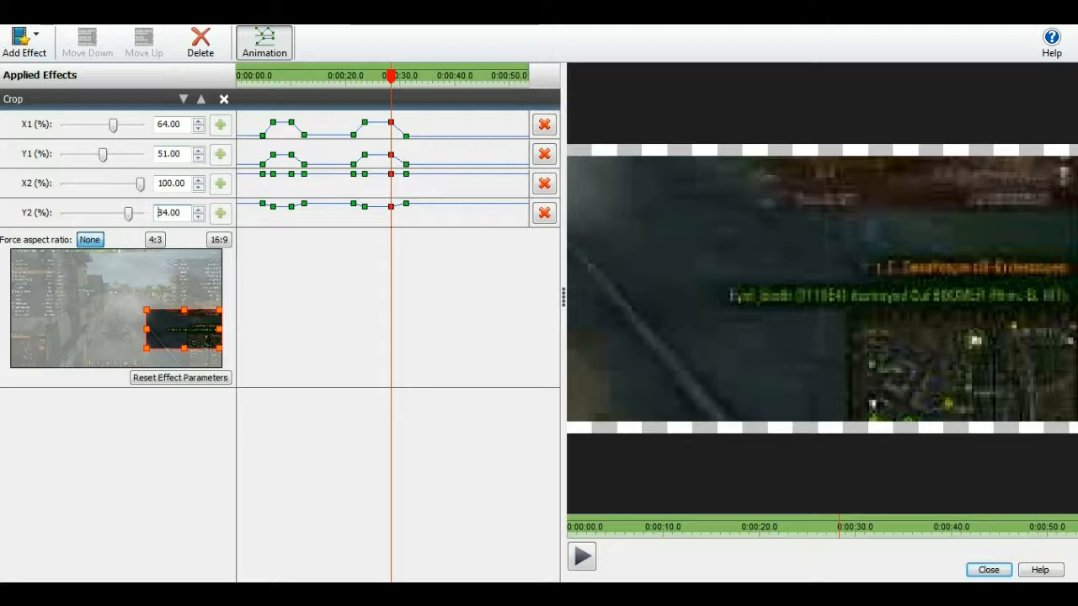
pyautogui.moveTo(183, 124); pyautogui.dragTo(159, 125)
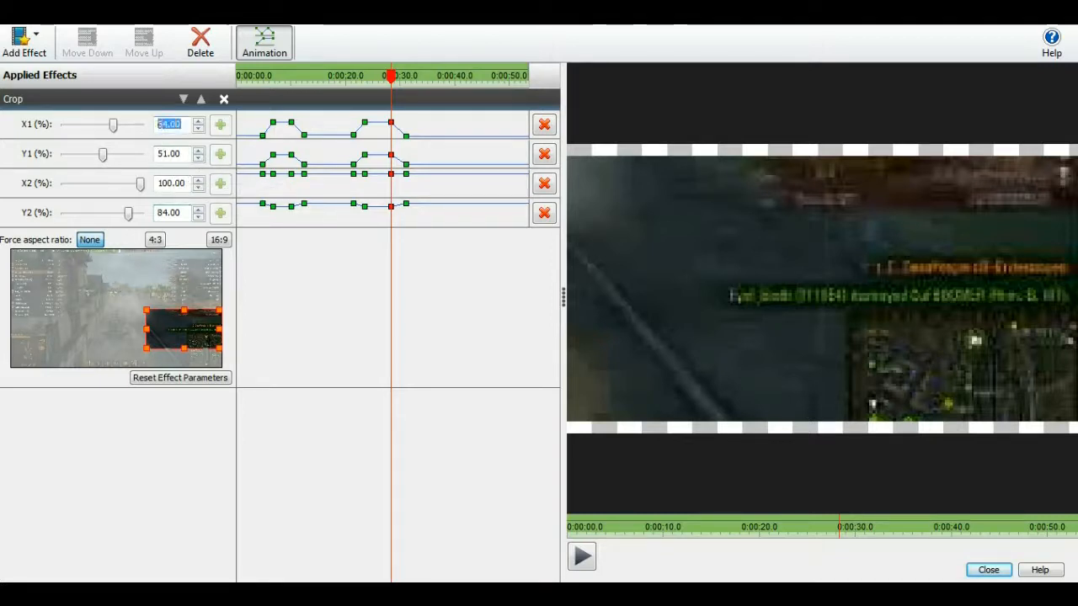
pyautogui.write('57')
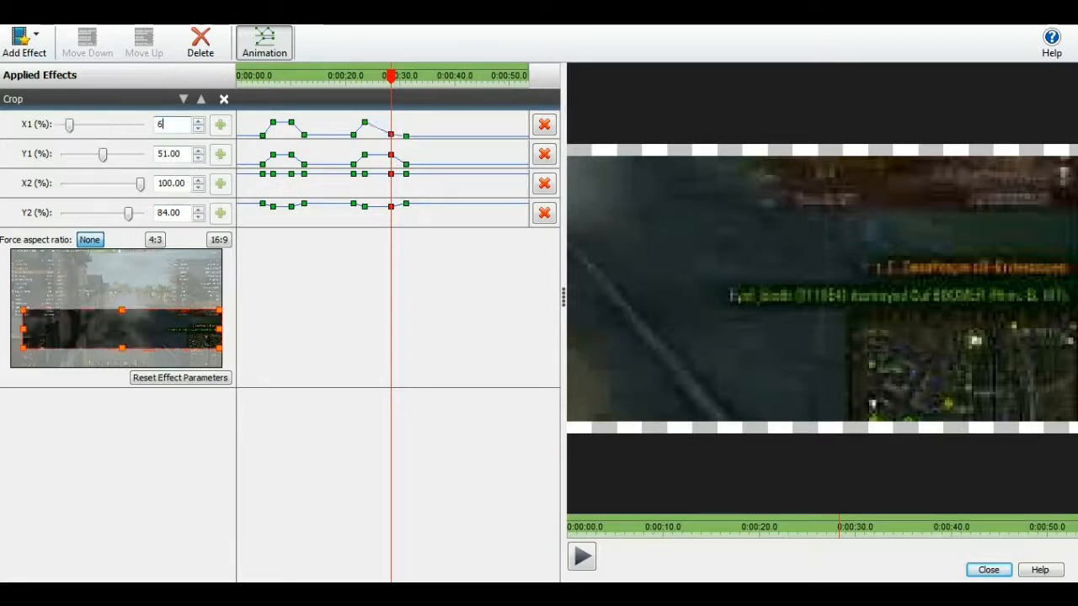
pyautogui.press('Return')
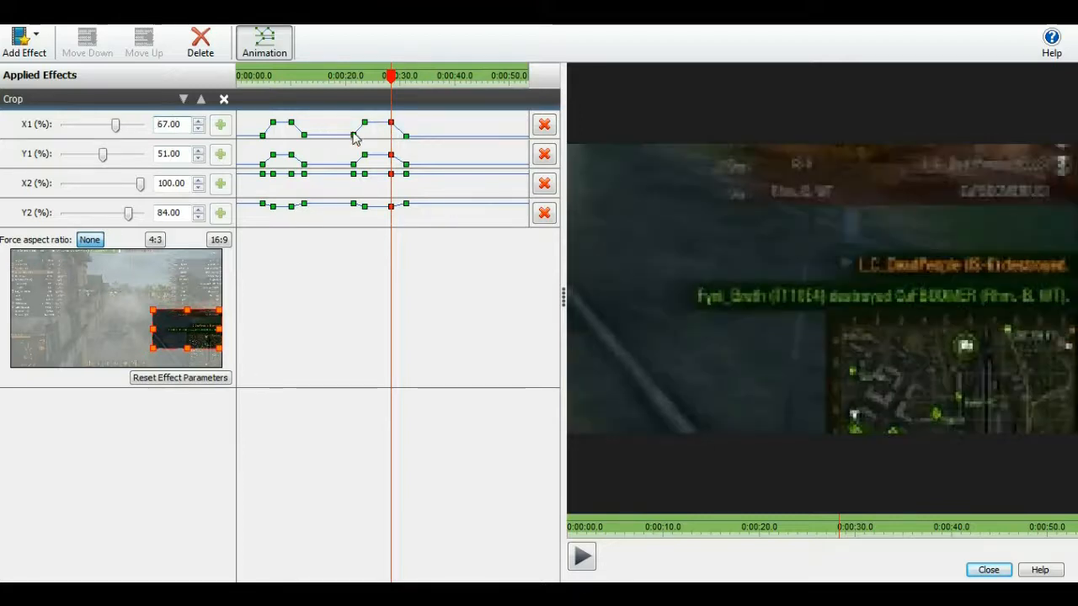
pyautogui.click(182, 154)
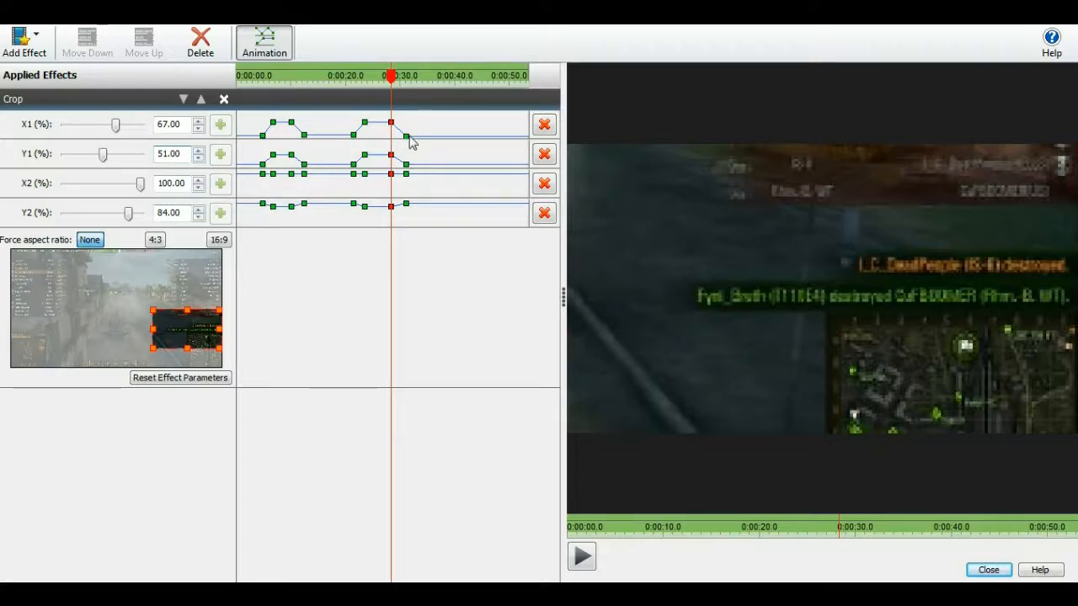
# Step: At the eighth keyframe, at about 0:00:31, set X1 to 0 percent
pyautogui.moveTo(392, 84); pyautogui.dragTo(407, 83)
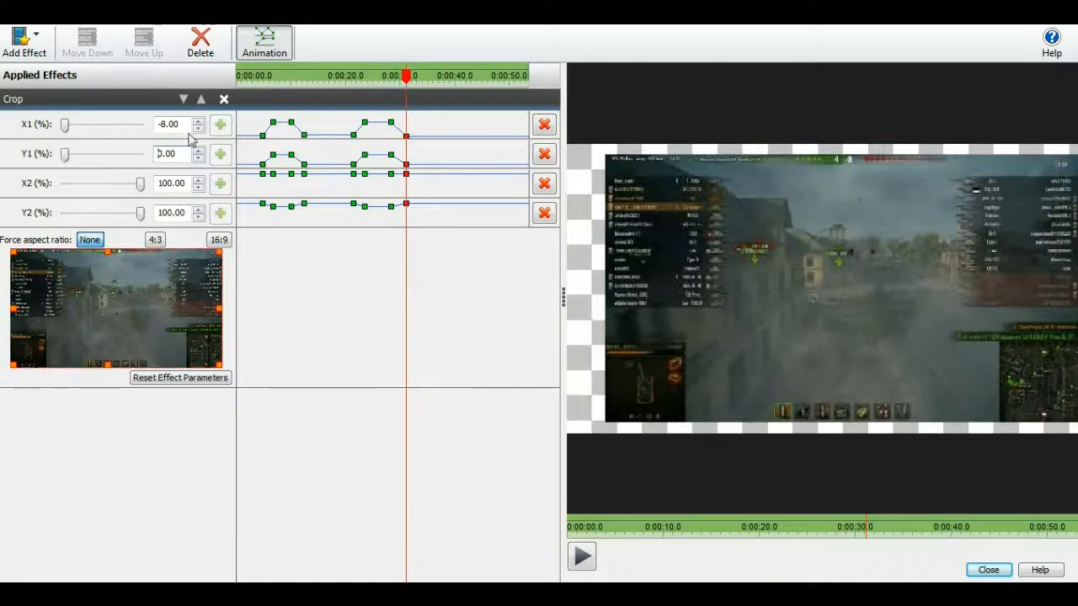
pyautogui.write('0')
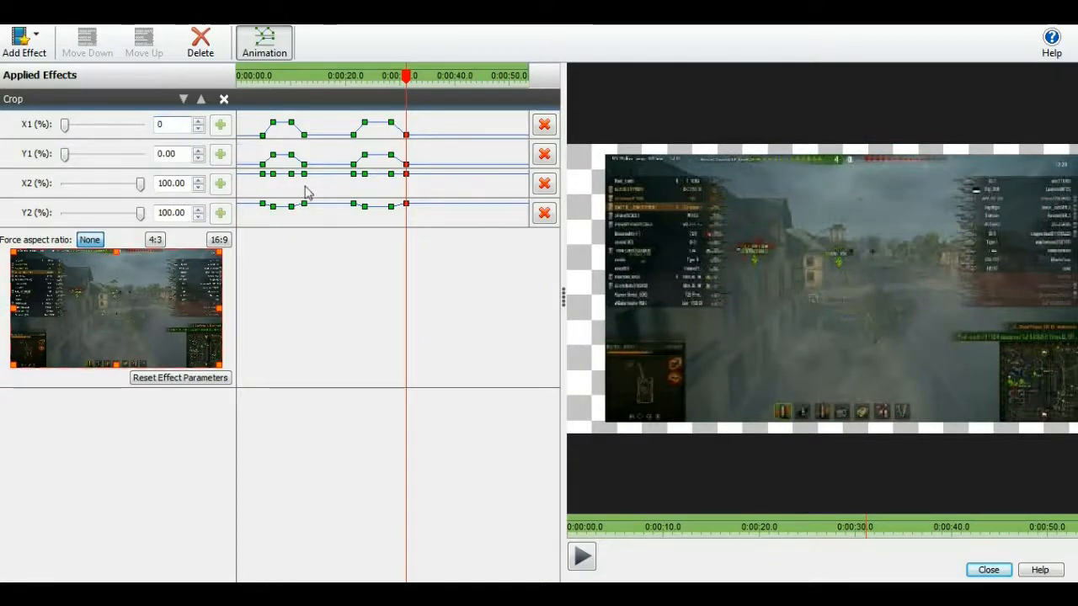
pyautogui.press('Return')
pyautogui.moveTo(406, 78); pyautogui.dragTo(408, 80)
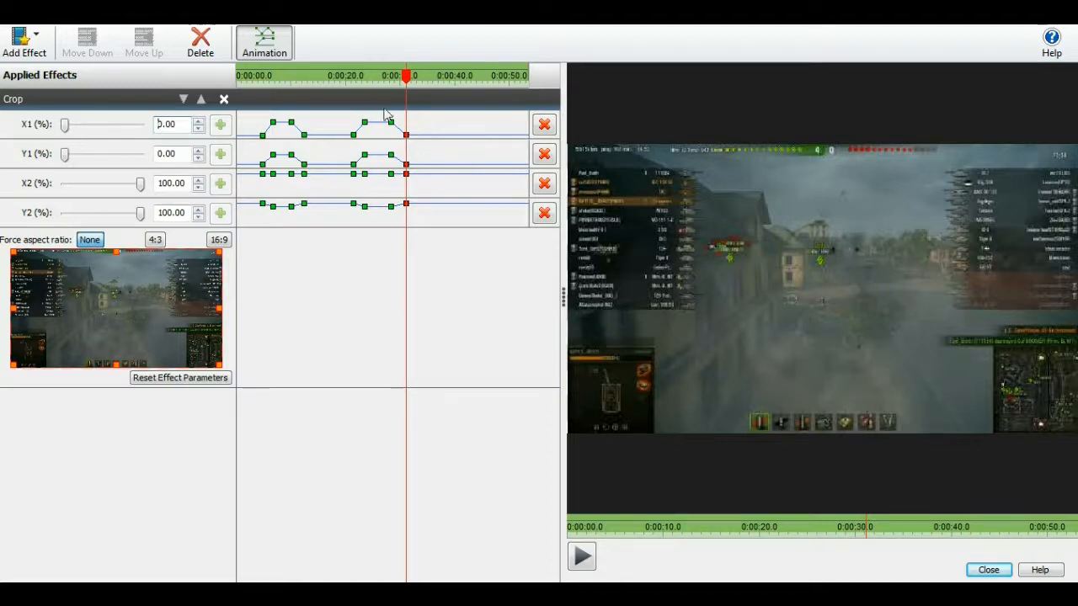
# Step: Play the clip from about 0:00:03 to about 0:00:47 to check both minimap zooms
pyautogui.moveTo(413, 75); pyautogui.dragTo(255, 78)
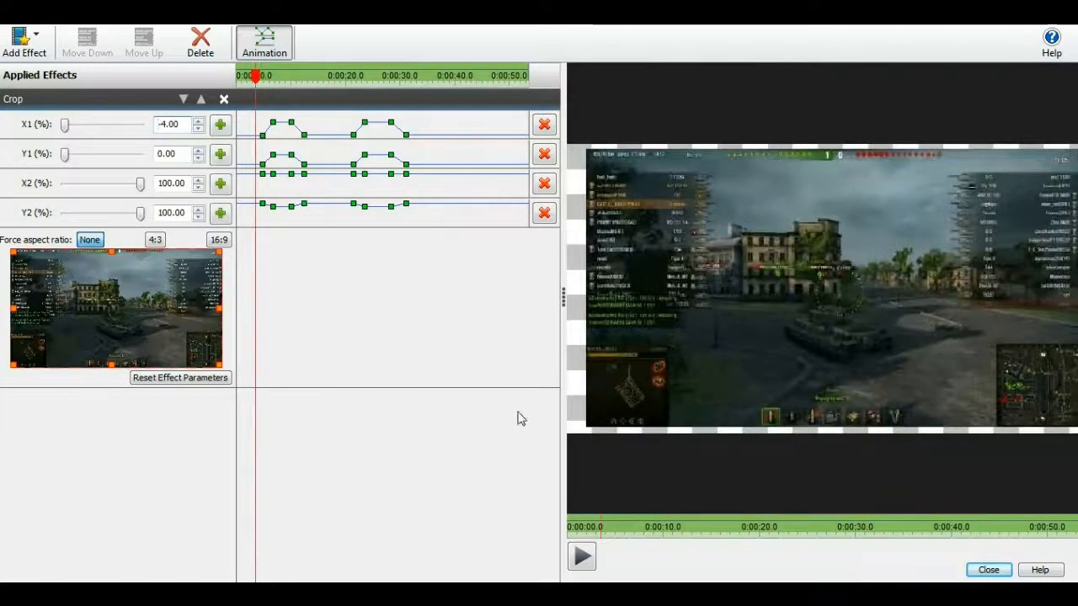
pyautogui.click(576, 562)
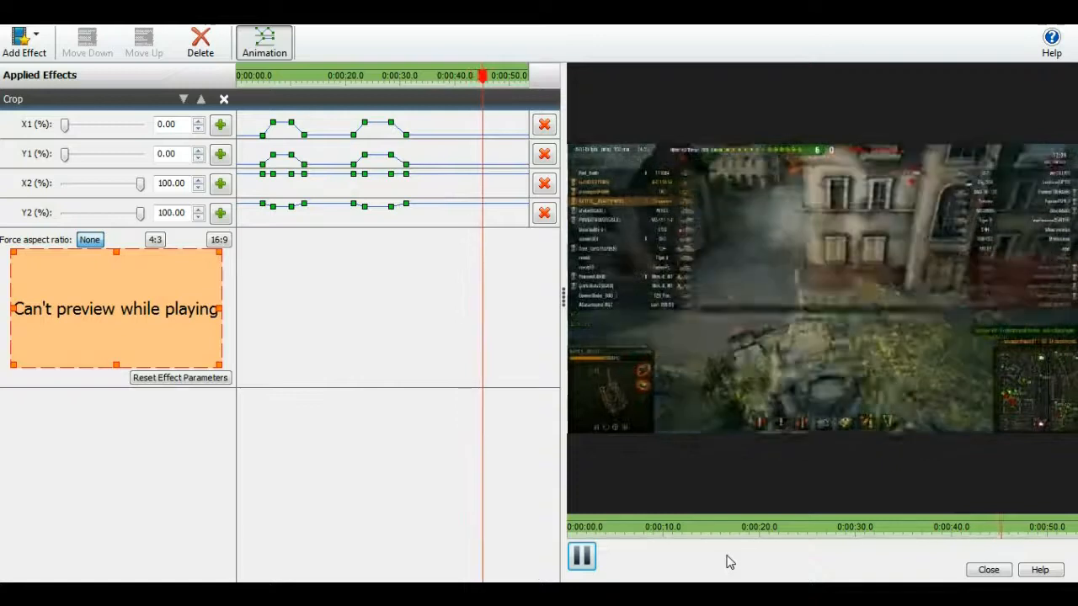
pyautogui.click(581, 557)
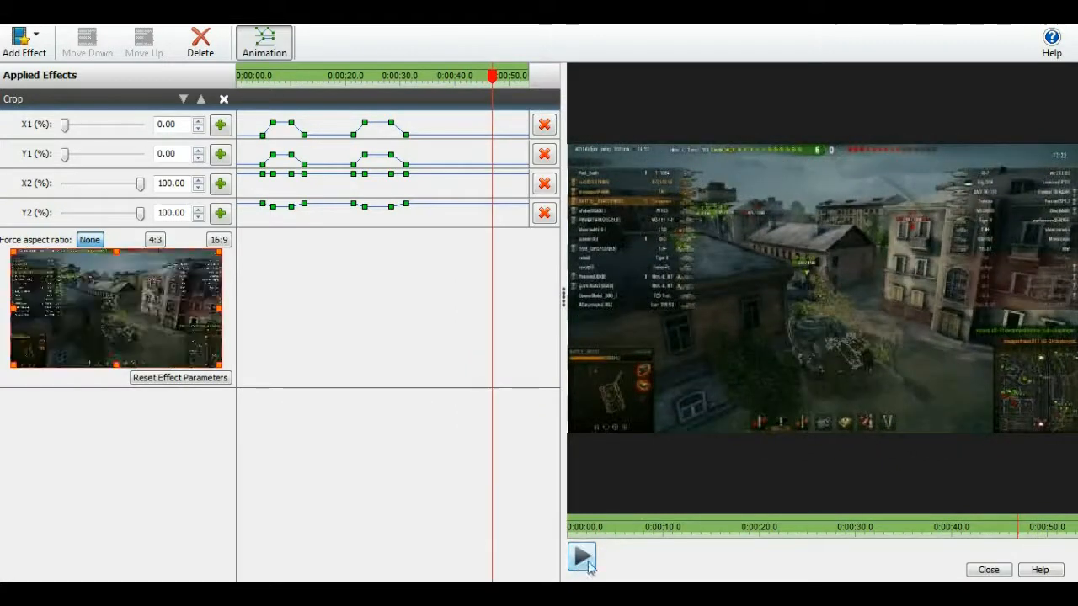
# Step: Add four Crop keyframes between about 0:00:44 and 0:00:50 for a third zoom, and rewind to just before them
pyautogui.click(1013, 522)
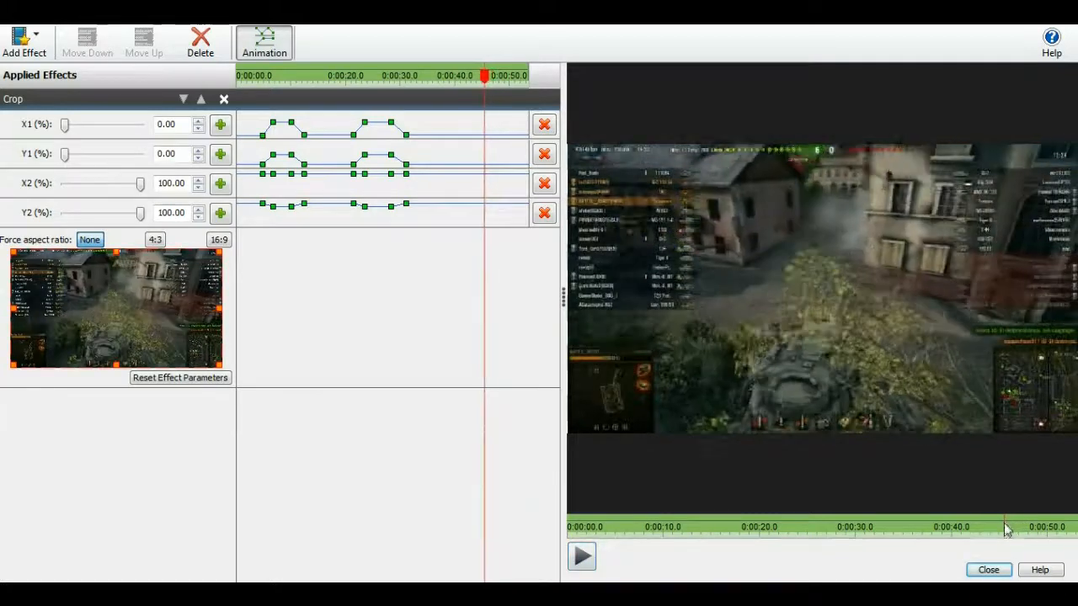
pyautogui.moveTo(1001, 524)
pyautogui.mouseDown()
pyautogui.moveTo(984, 524)
pyautogui.moveTo(993, 524)
pyautogui.mouseUp()
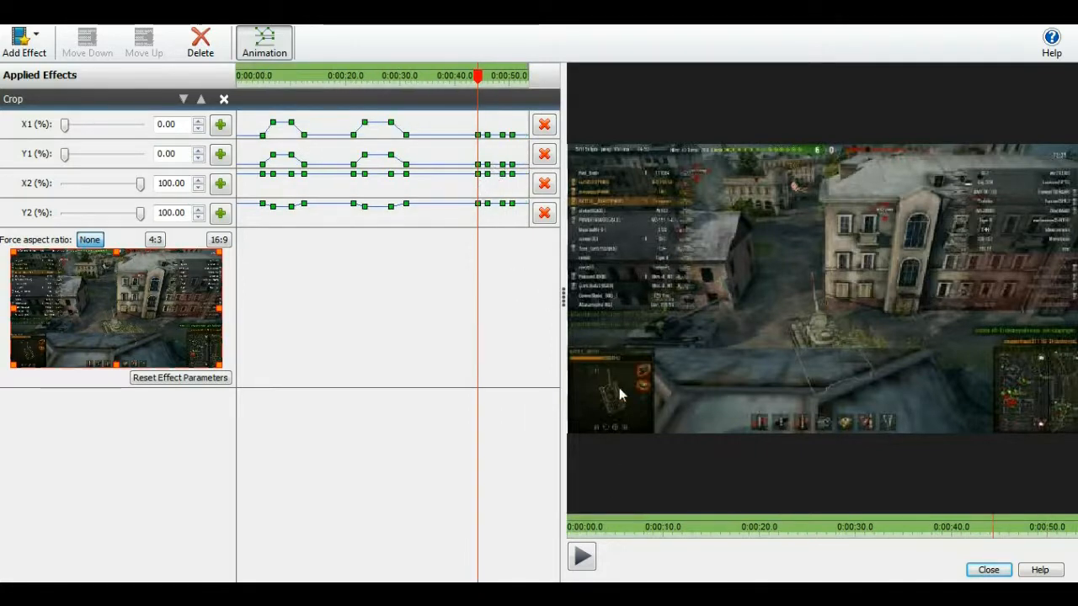
pyautogui.moveTo(1000, 539); pyautogui.dragTo(965, 531)
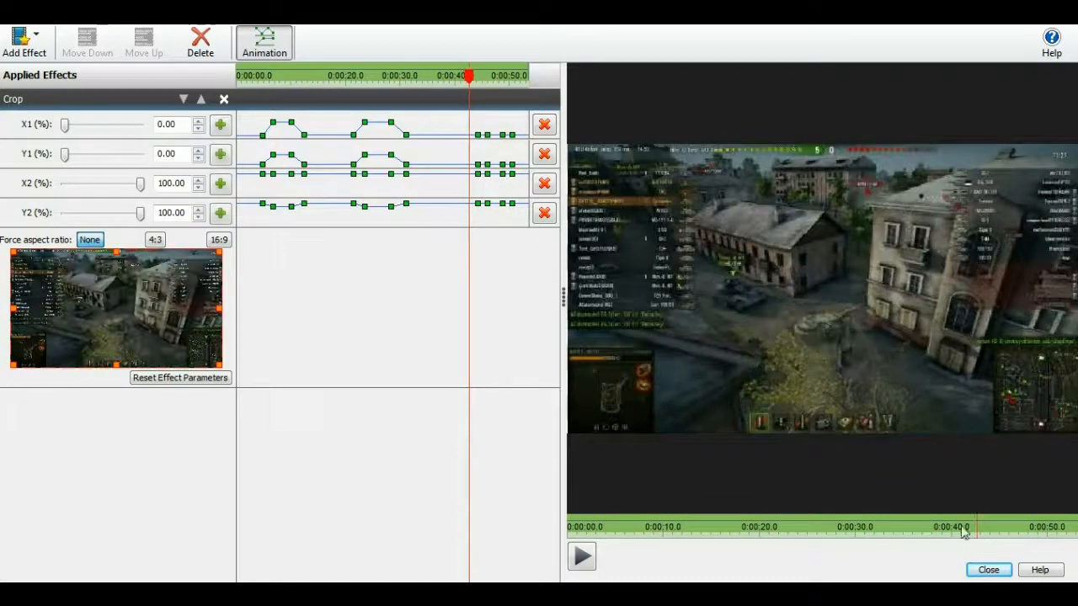
# Step: Add two more Crop keyframes near the end of the clip, after the one at about 0:00:50
pyautogui.click(523, 140)
pyautogui.scroll(4, 515, 153)
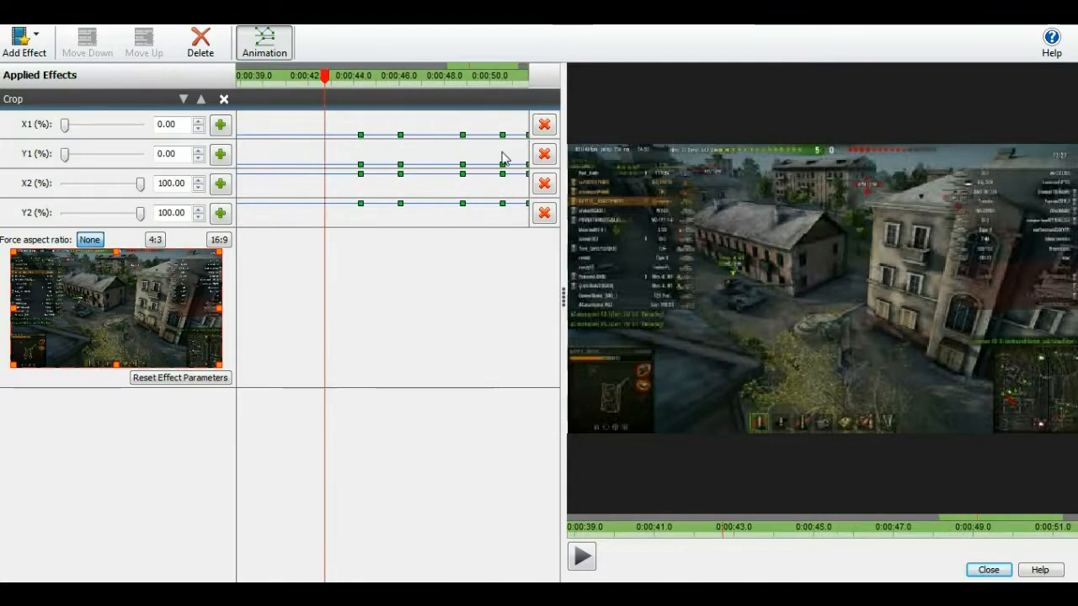
pyautogui.scroll(-1, 496, 163)
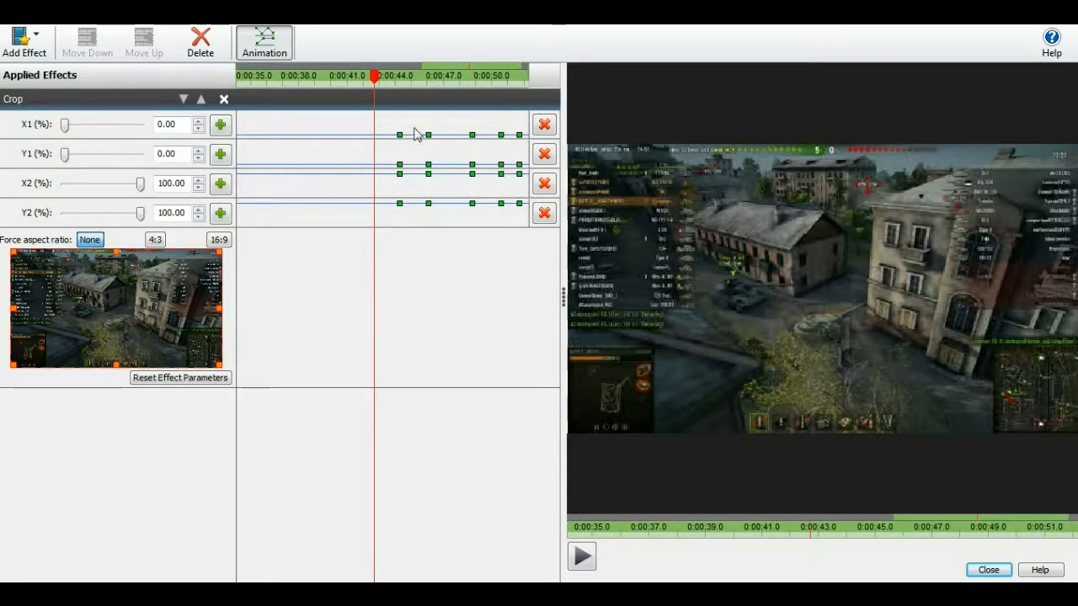
# Step: At the tenth keyframe, at about 0:00:46, set X1 to 67, Y1 to 51 and Y2 to 84 percent
pyautogui.moveTo(377, 85); pyautogui.dragTo(429, 90)
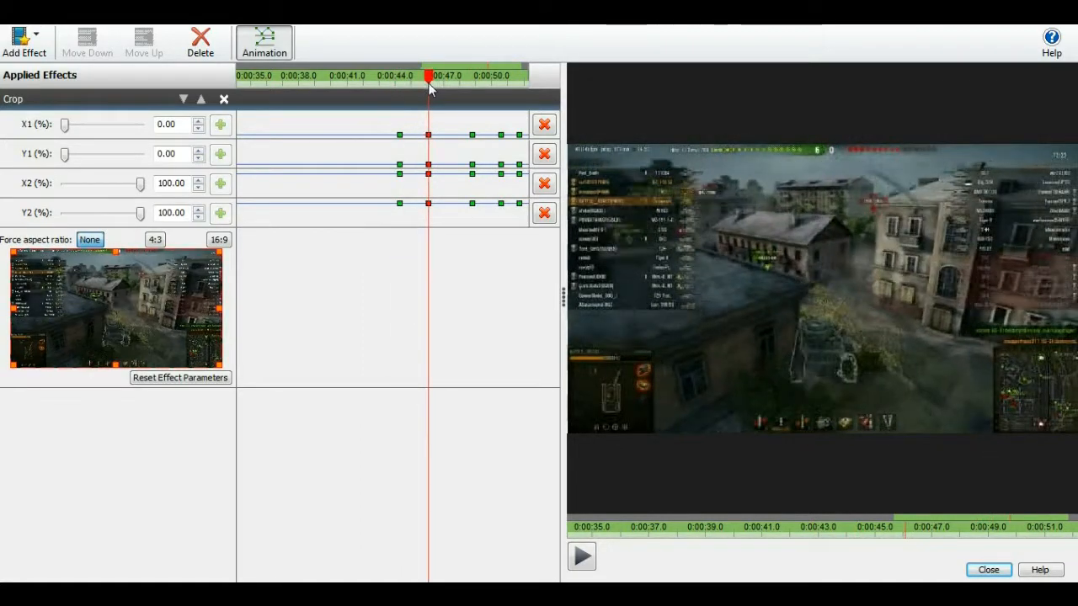
pyautogui.press('Tab')
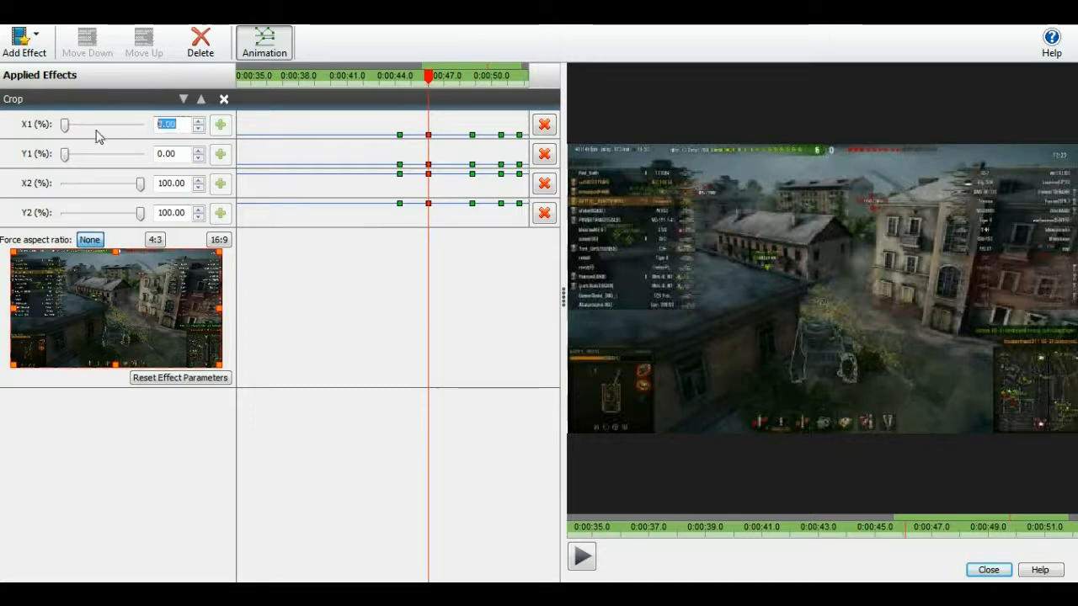
pyautogui.write('67')
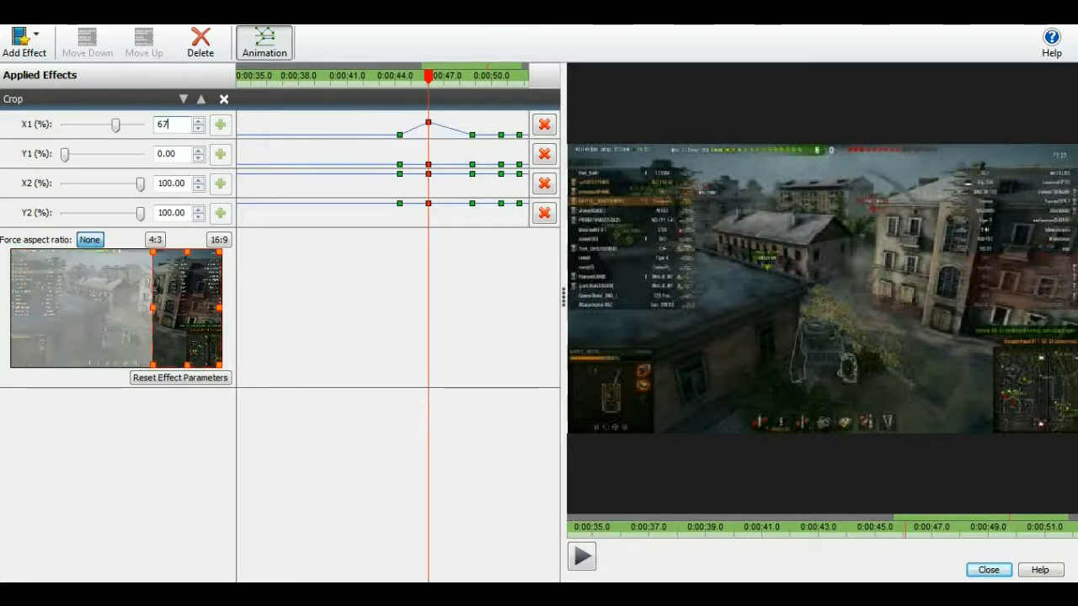
pyautogui.press('Tab')
pyautogui.write('51')
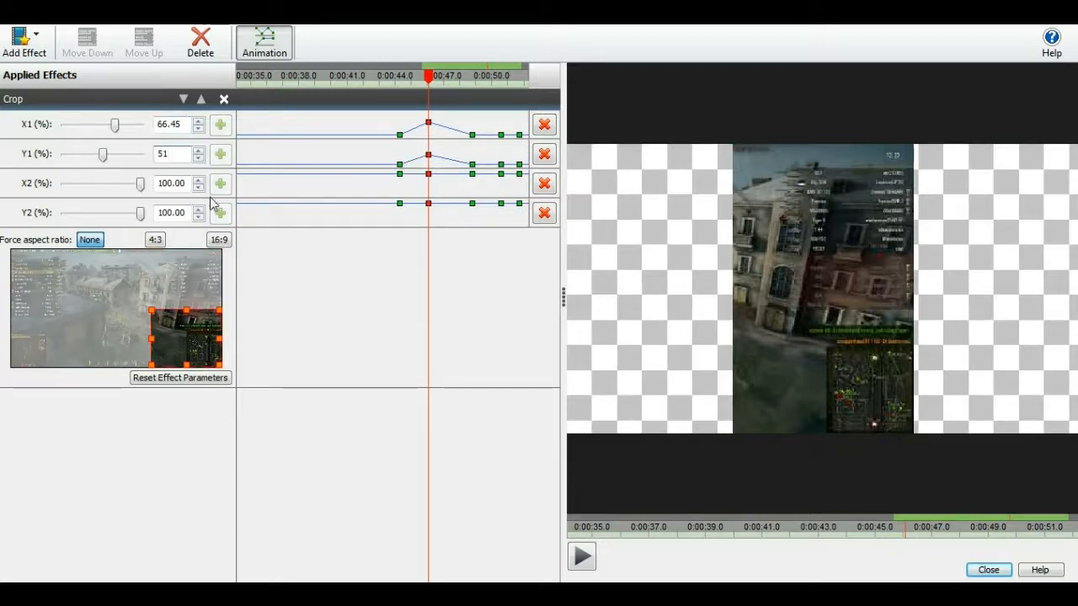
pyautogui.press('Return')
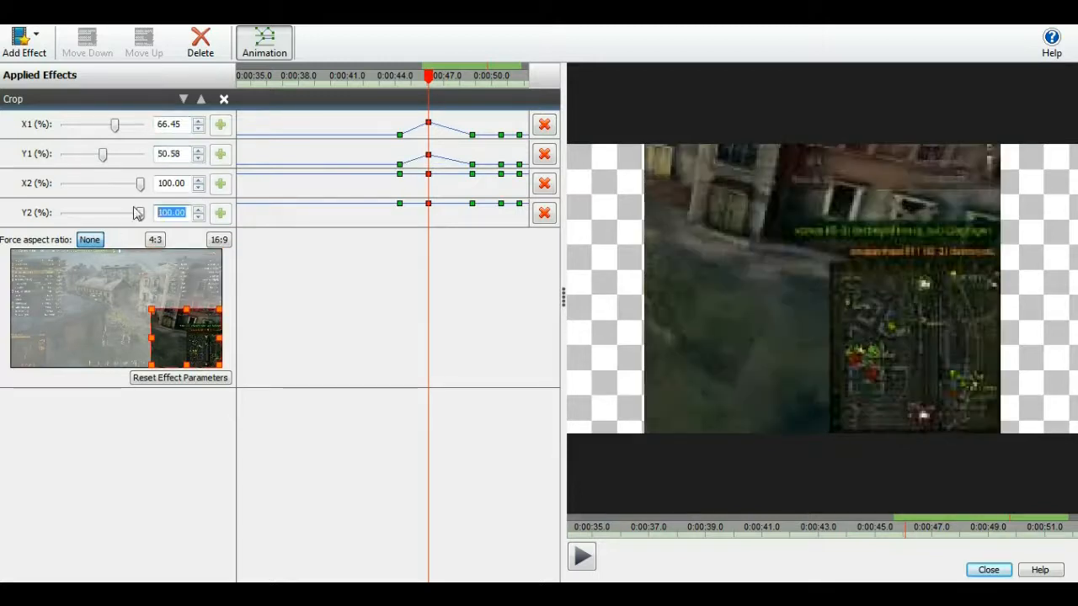
pyautogui.write('84')
pyautogui.press('Return')
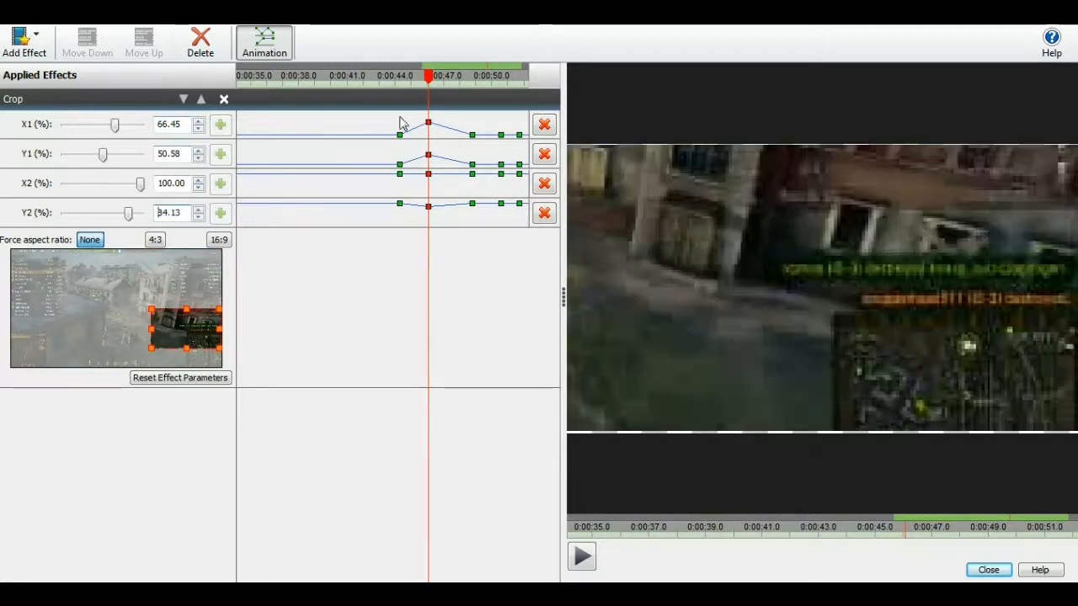
# Step: At the eleventh keyframe, at about 0:00:49, set X1 to 67, Y1 to 51 and Y2 to 84 percent
pyautogui.moveTo(429, 76); pyautogui.dragTo(473, 84)
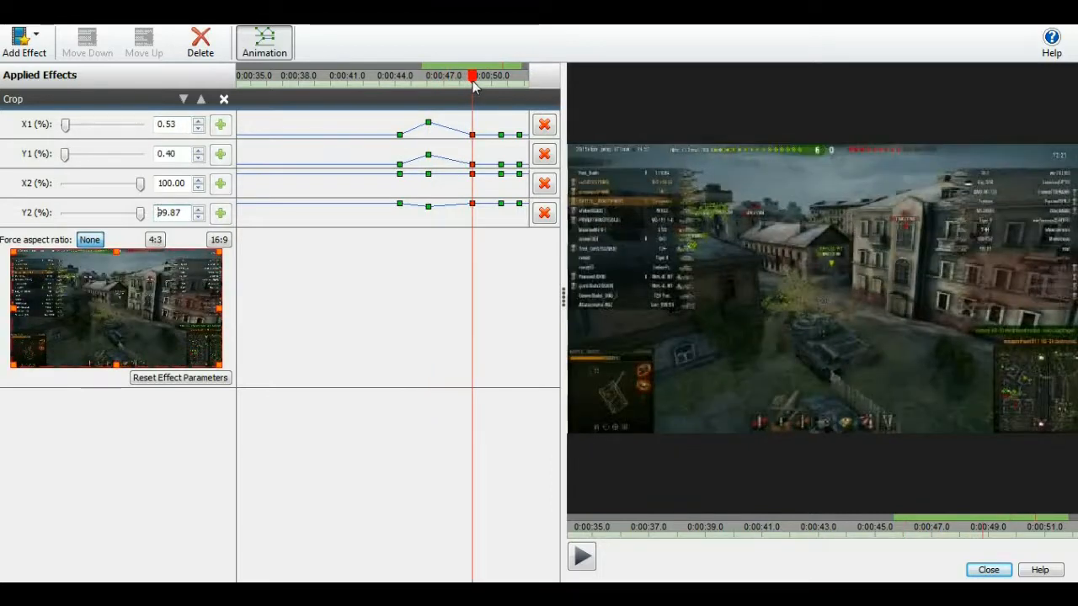
pyautogui.click(177, 125)
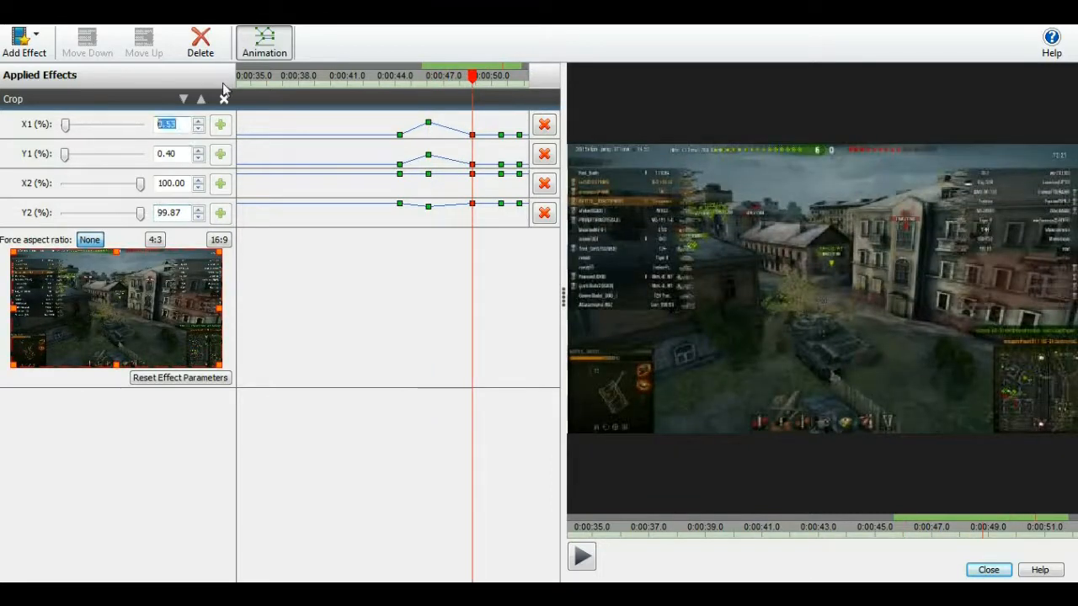
pyautogui.write('67')
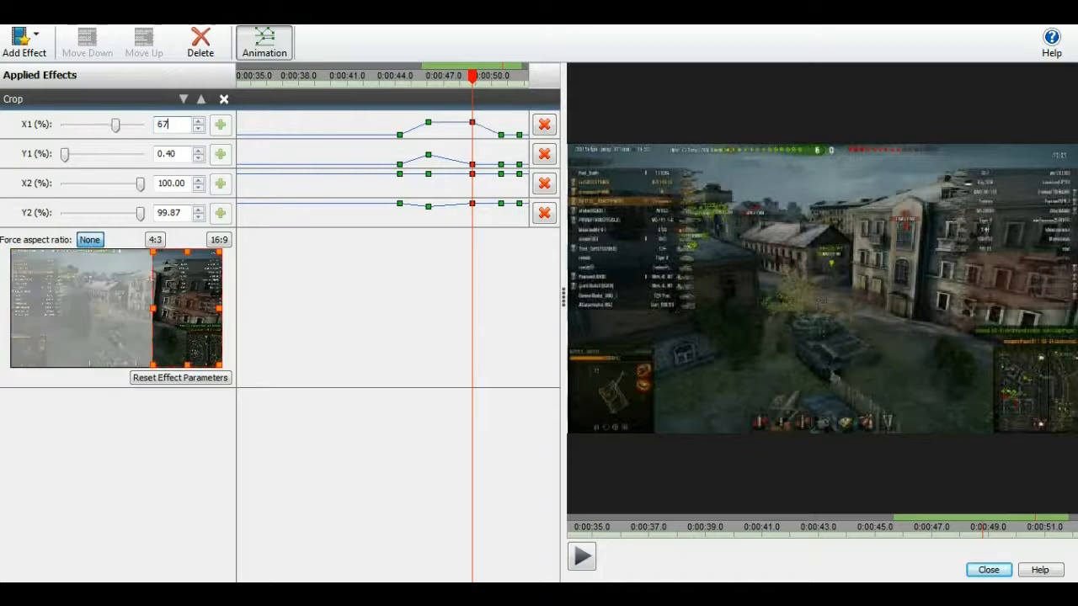
pyautogui.press('Tab')
pyautogui.write('51')
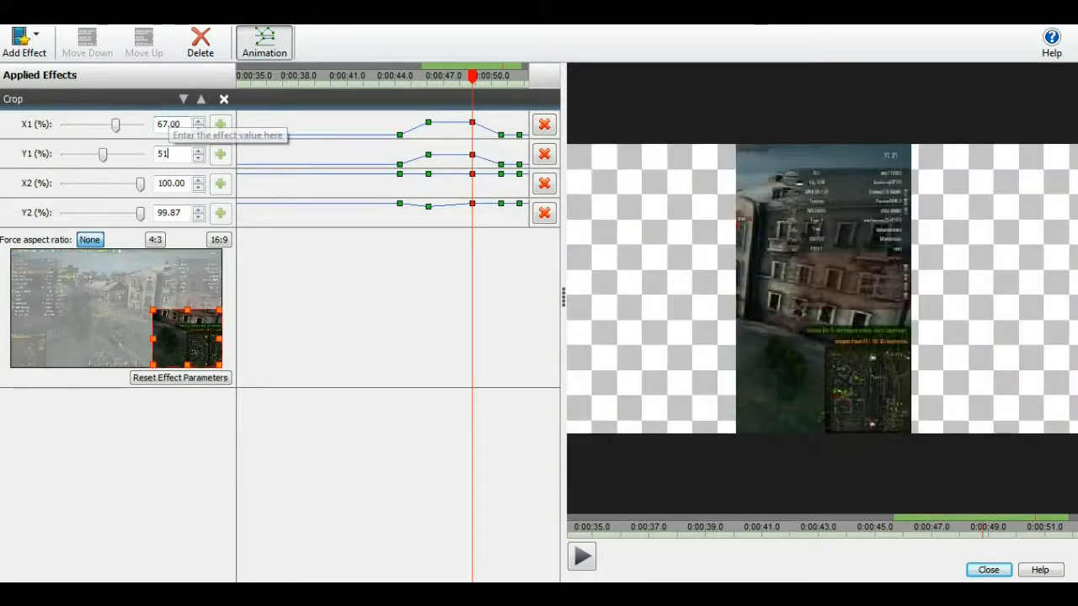
pyautogui.moveTo(186, 214); pyautogui.dragTo(157, 213)
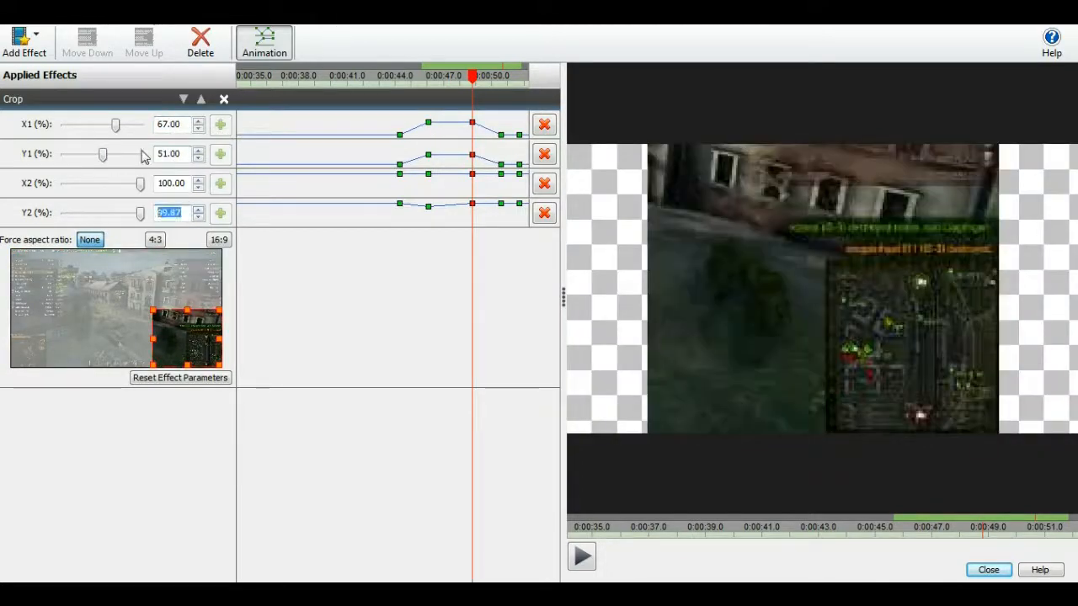
pyautogui.write('84')
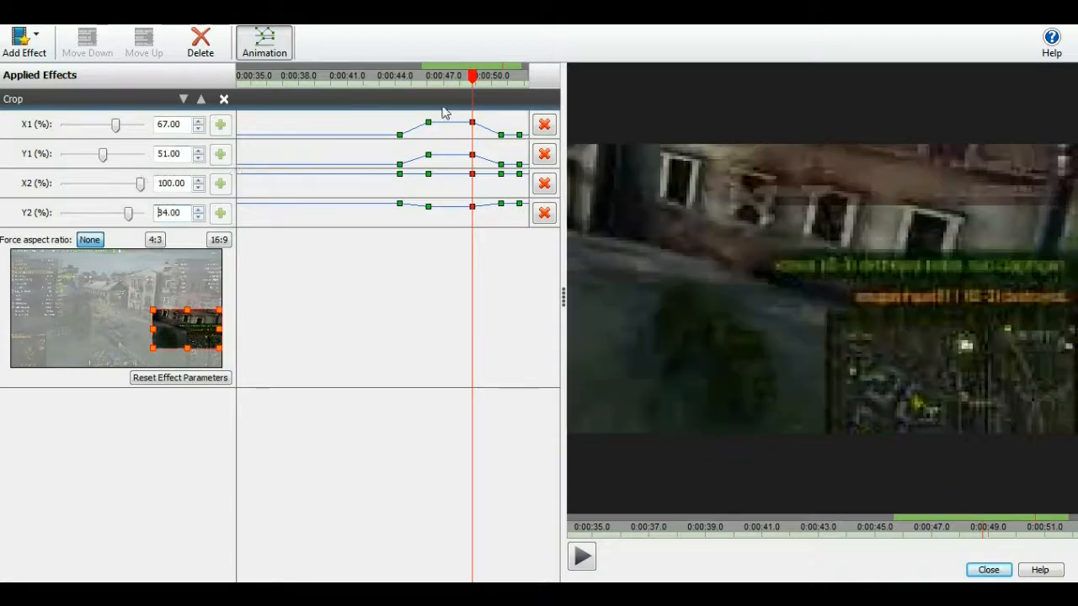
# Step: At the thirteenth keyframe, at about 0:00:52, set X1 to 67, Y1 to 51 and Y2 to 84 percent
pyautogui.moveTo(473, 76); pyautogui.dragTo(502, 83)
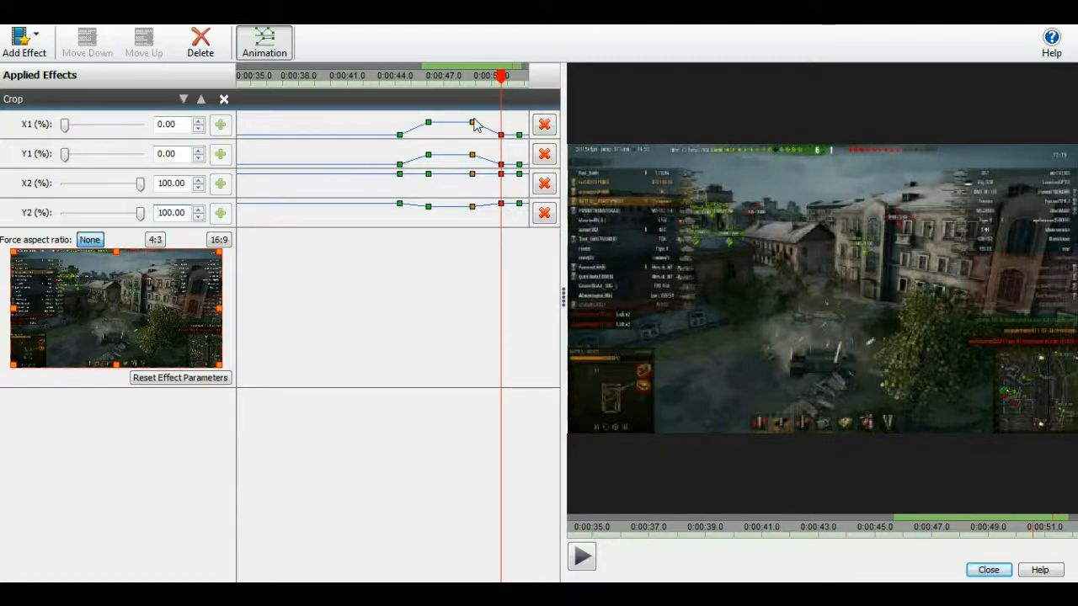
pyautogui.moveTo(506, 84); pyautogui.dragTo(520, 78)
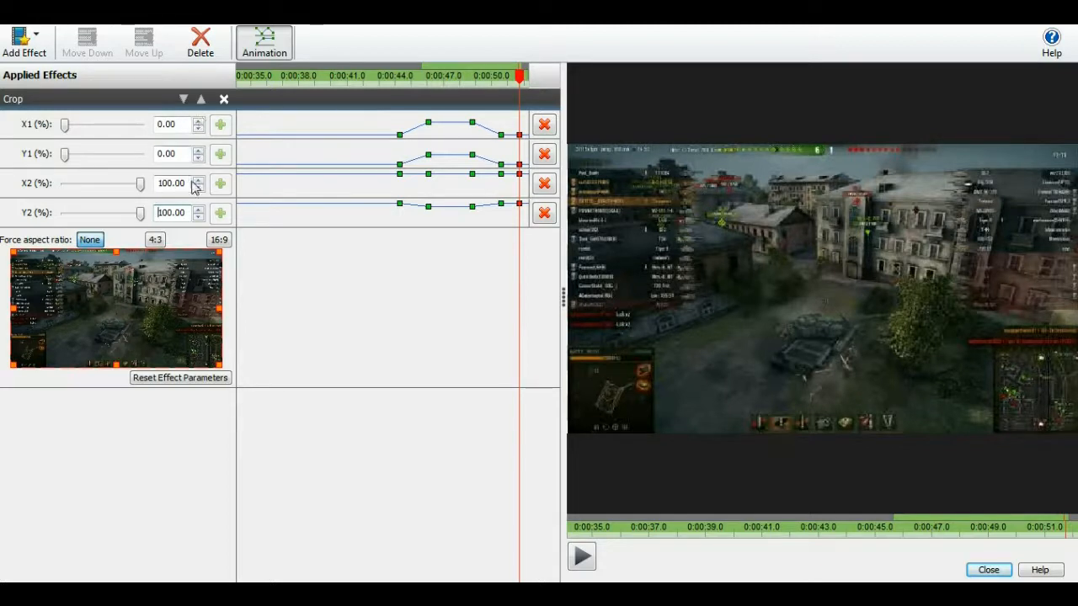
pyautogui.click(158, 212)
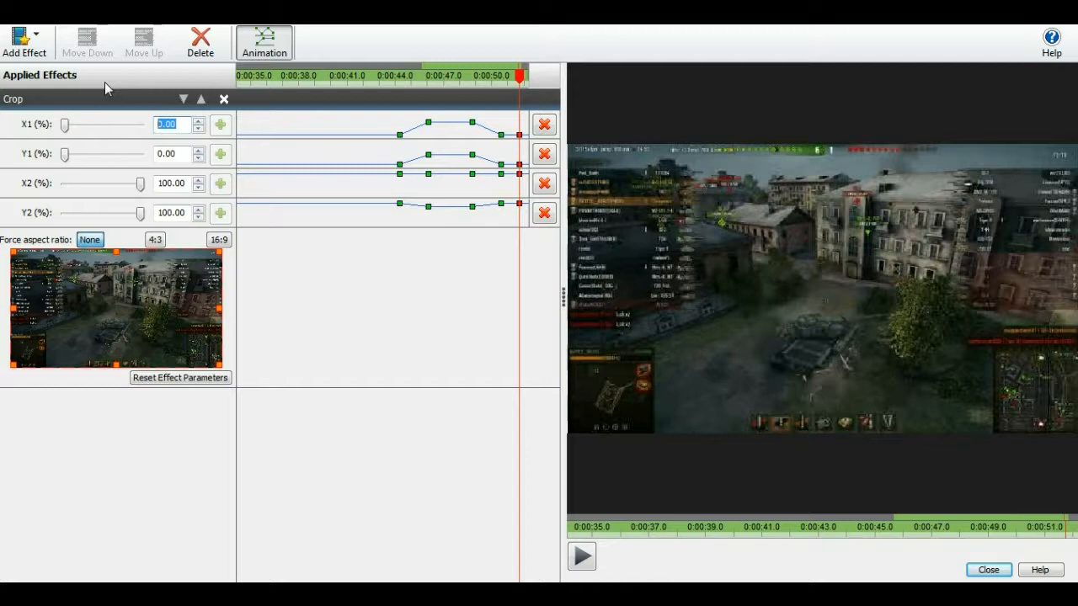
pyautogui.write('67')
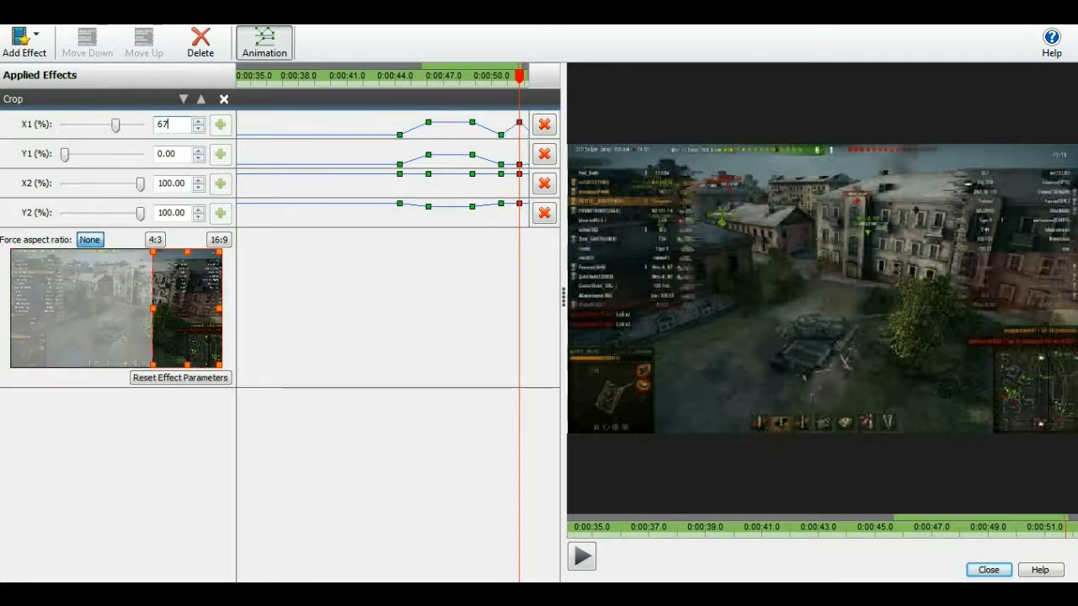
pyautogui.press('Tab')
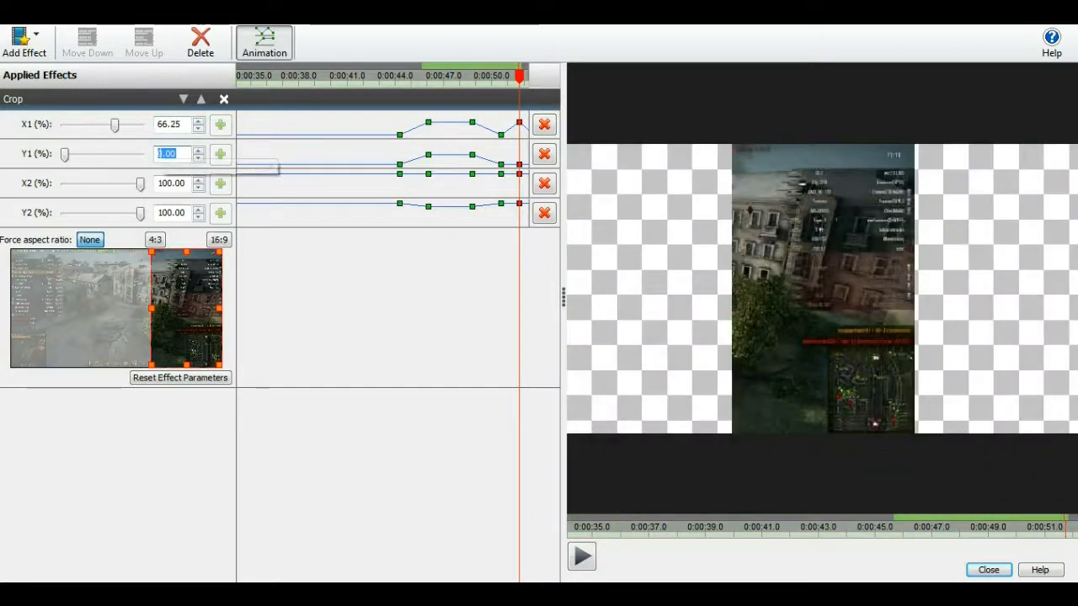
pyautogui.write('51')
pyautogui.press('Tab')
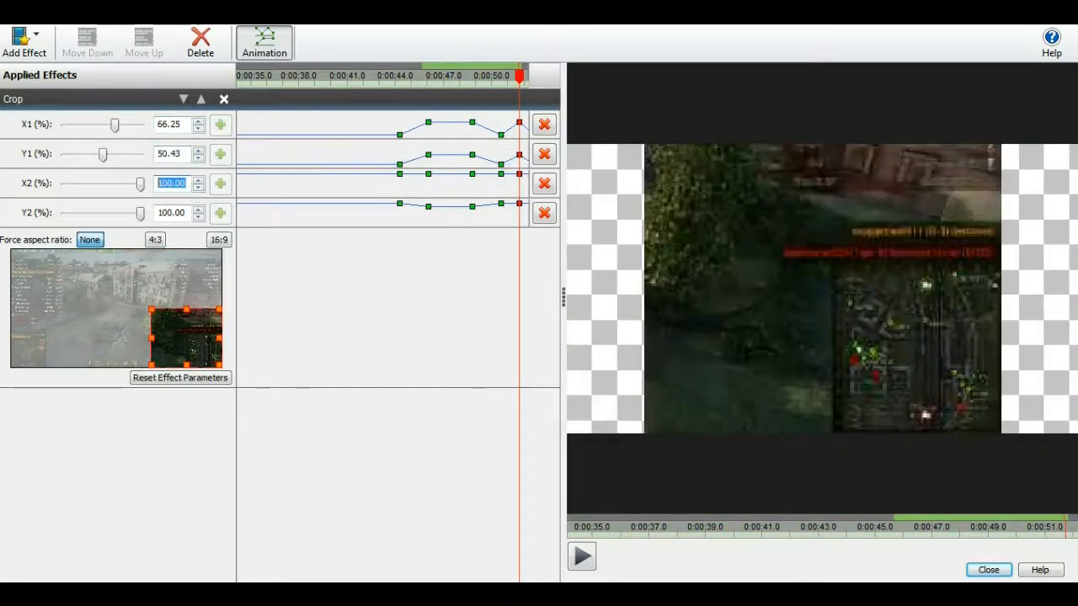
pyautogui.press('Tab')
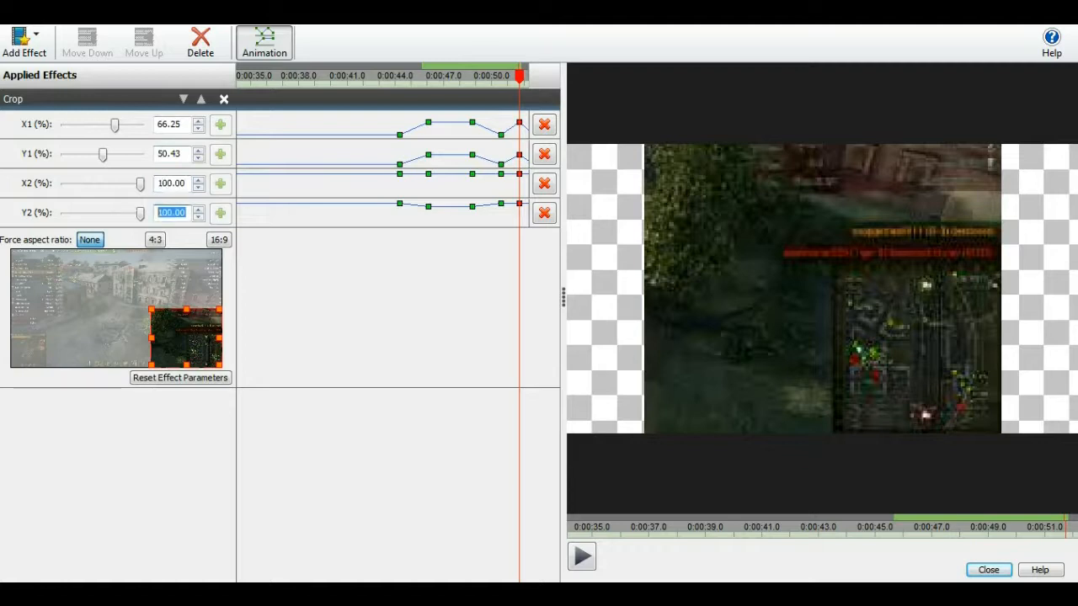
pyautogui.write('84')
pyautogui.press('Return')
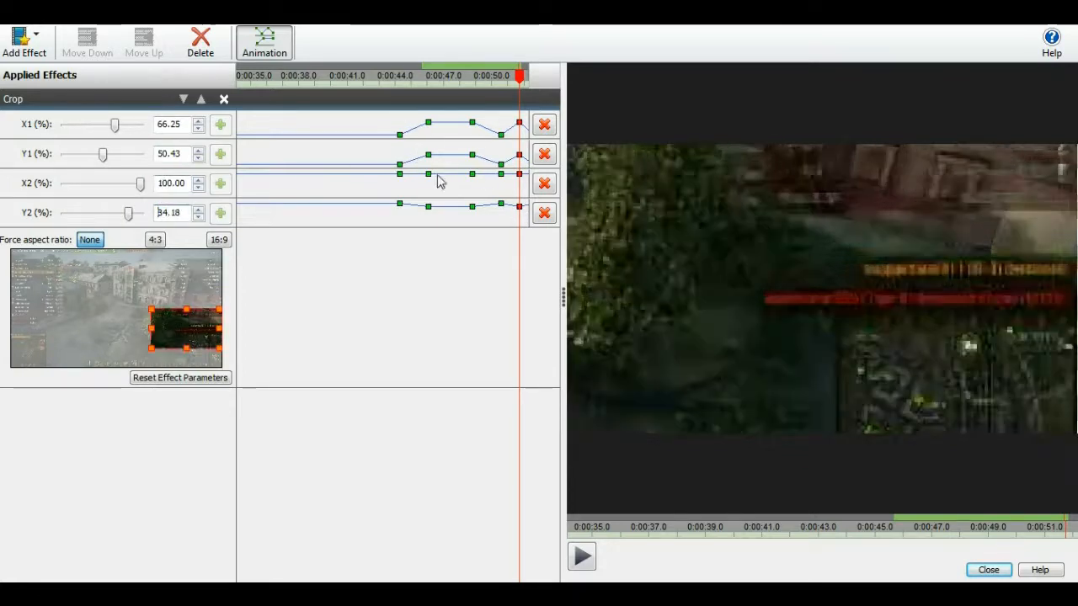
# Step: Check the last Crop keyframe at the end of the clip, and play the whole clip from the start
pyautogui.scroll(-3, 477, 154)
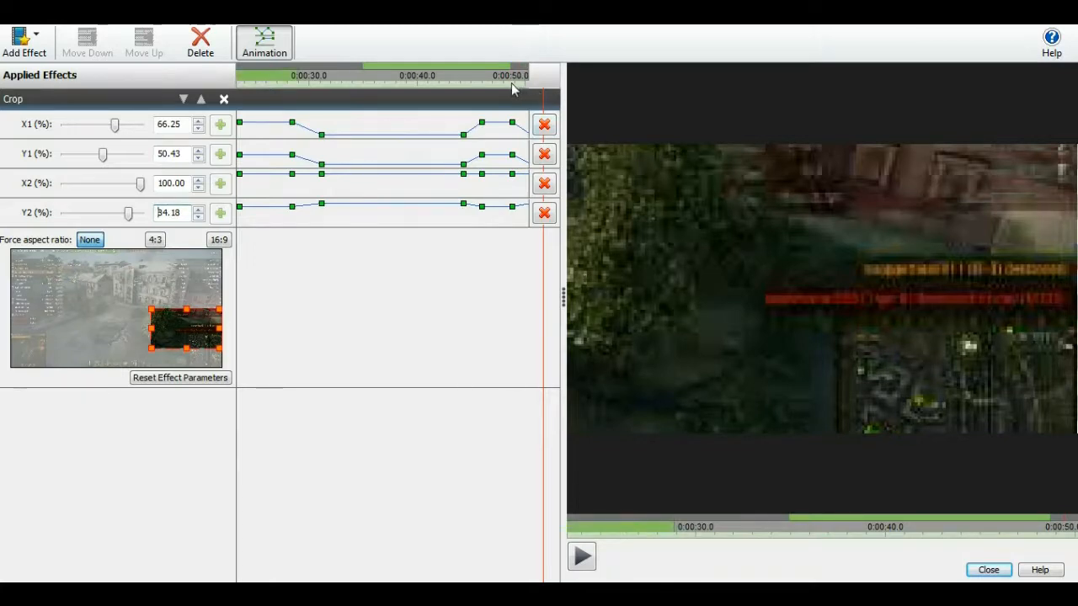
pyautogui.scroll(-5, 511, 84)
pyautogui.moveTo(519, 80); pyautogui.dragTo(523, 78)
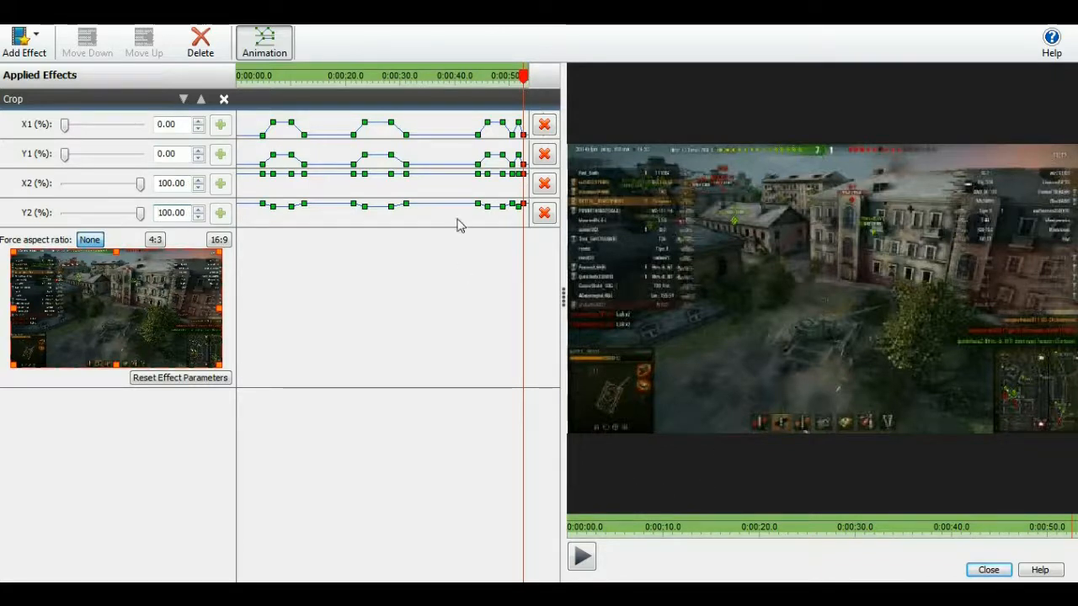
pyautogui.moveTo(523, 79); pyautogui.dragTo(218, 126)
pyautogui.click(582, 557)
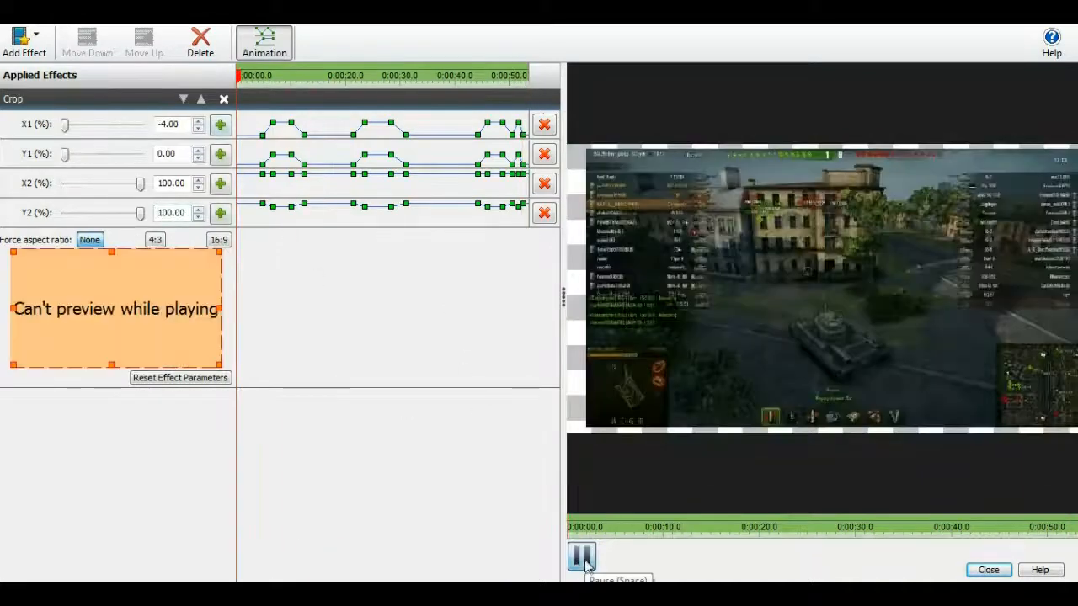